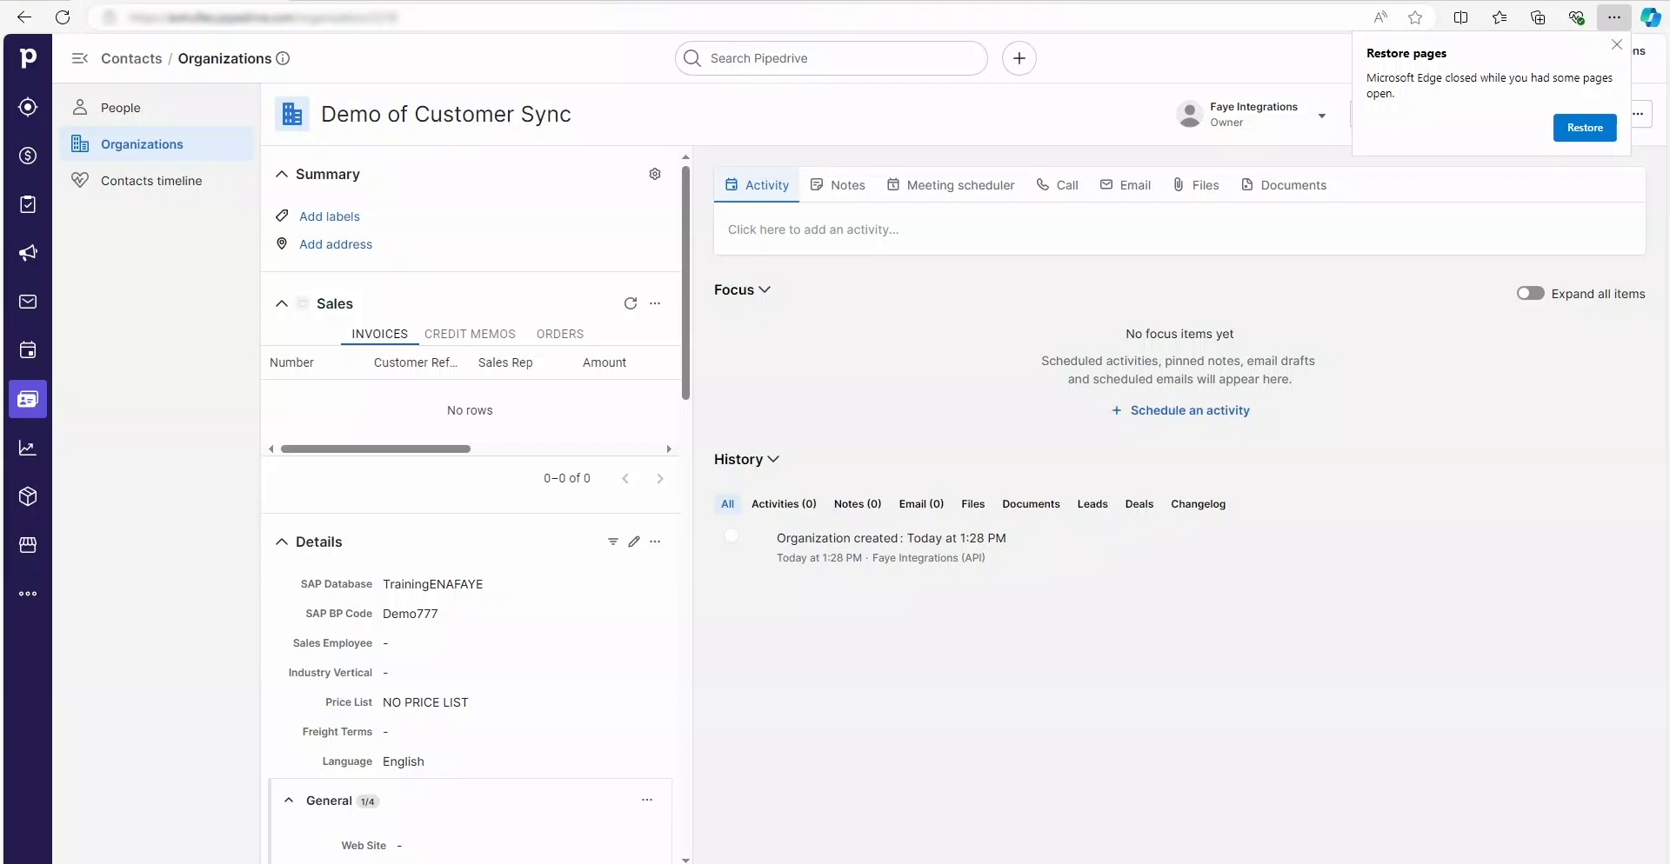
Step: Switch to SAP Business One and move the Demo of Customer Sync record window up and left
key("alt+Tab")
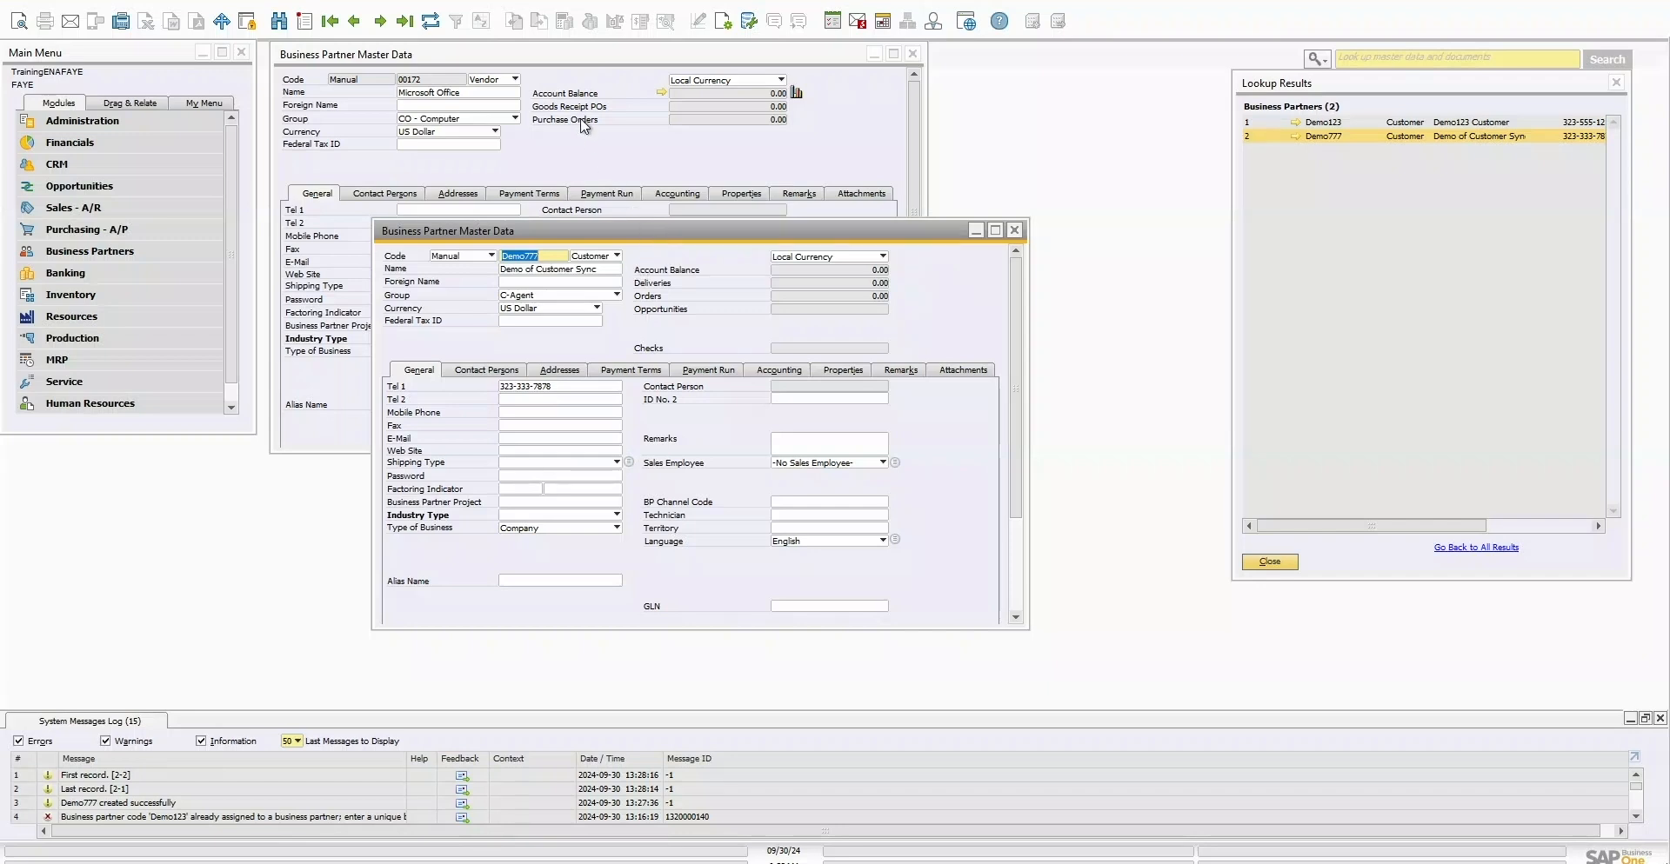
left_click_drag(644, 227, 567, 92)
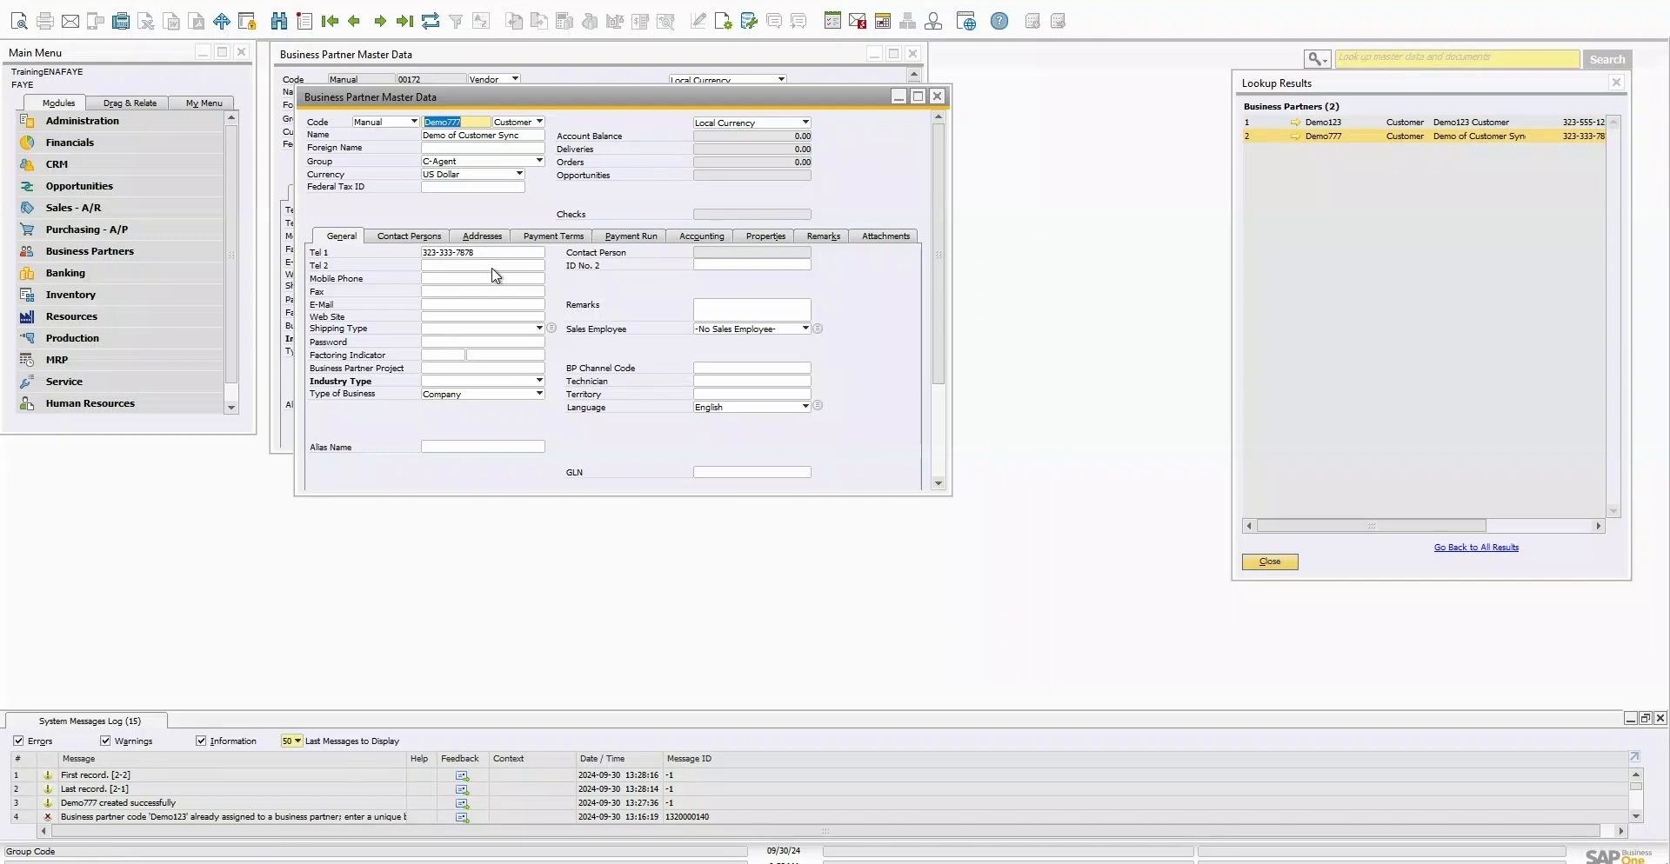
Step: Enter a second phone number in Tel 2 and attempt to save the customer
left_click(449, 267)
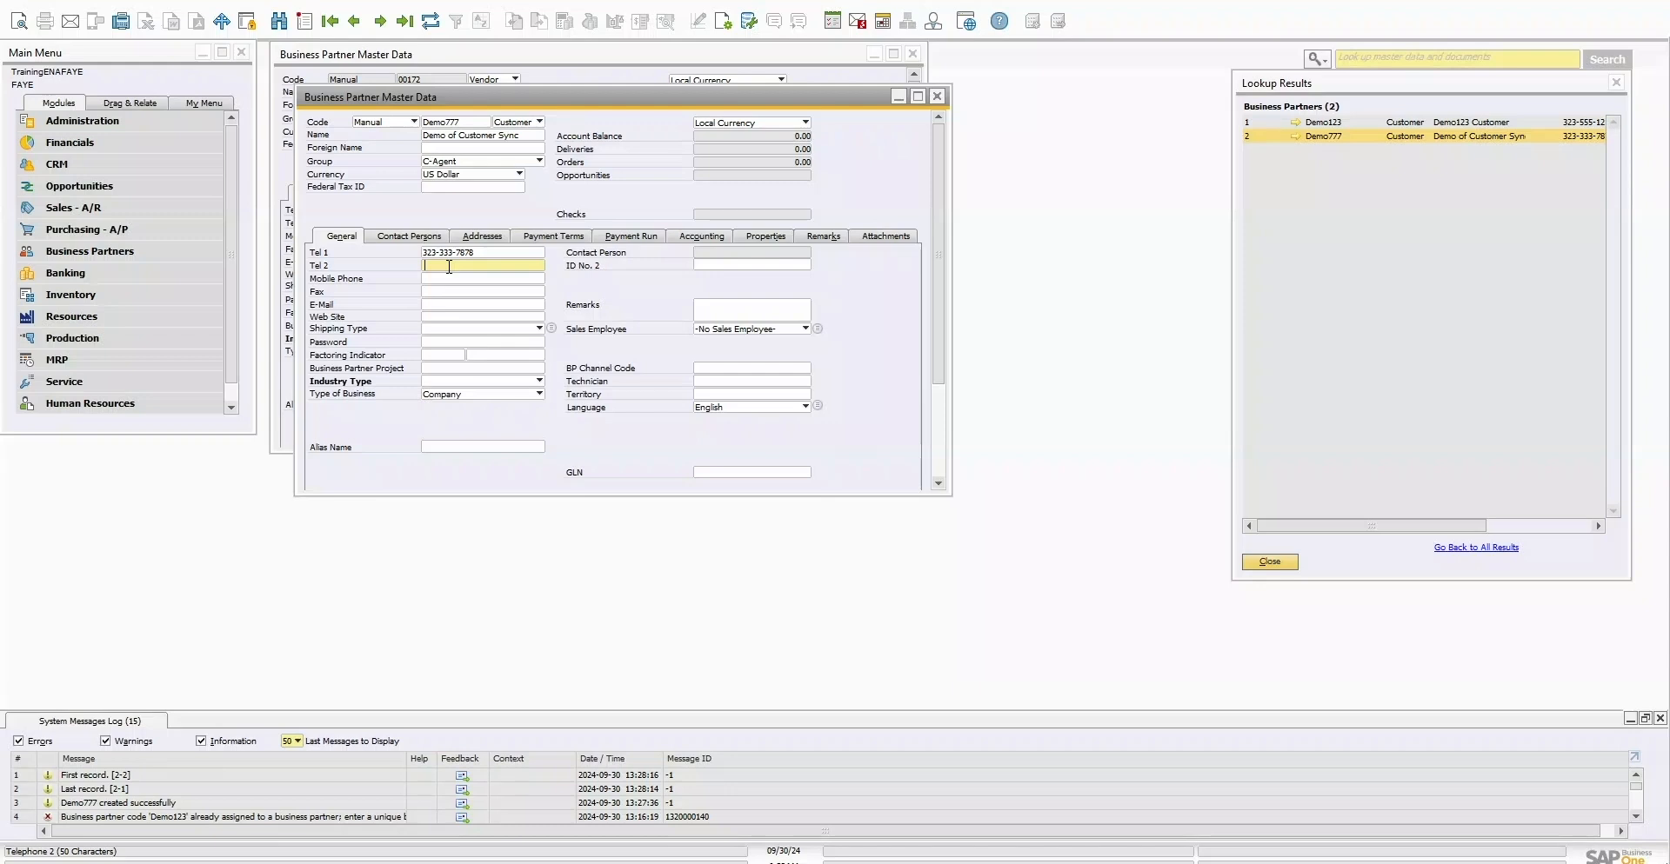
type("323-555-1212")
scroll(935, 374, "down", 5)
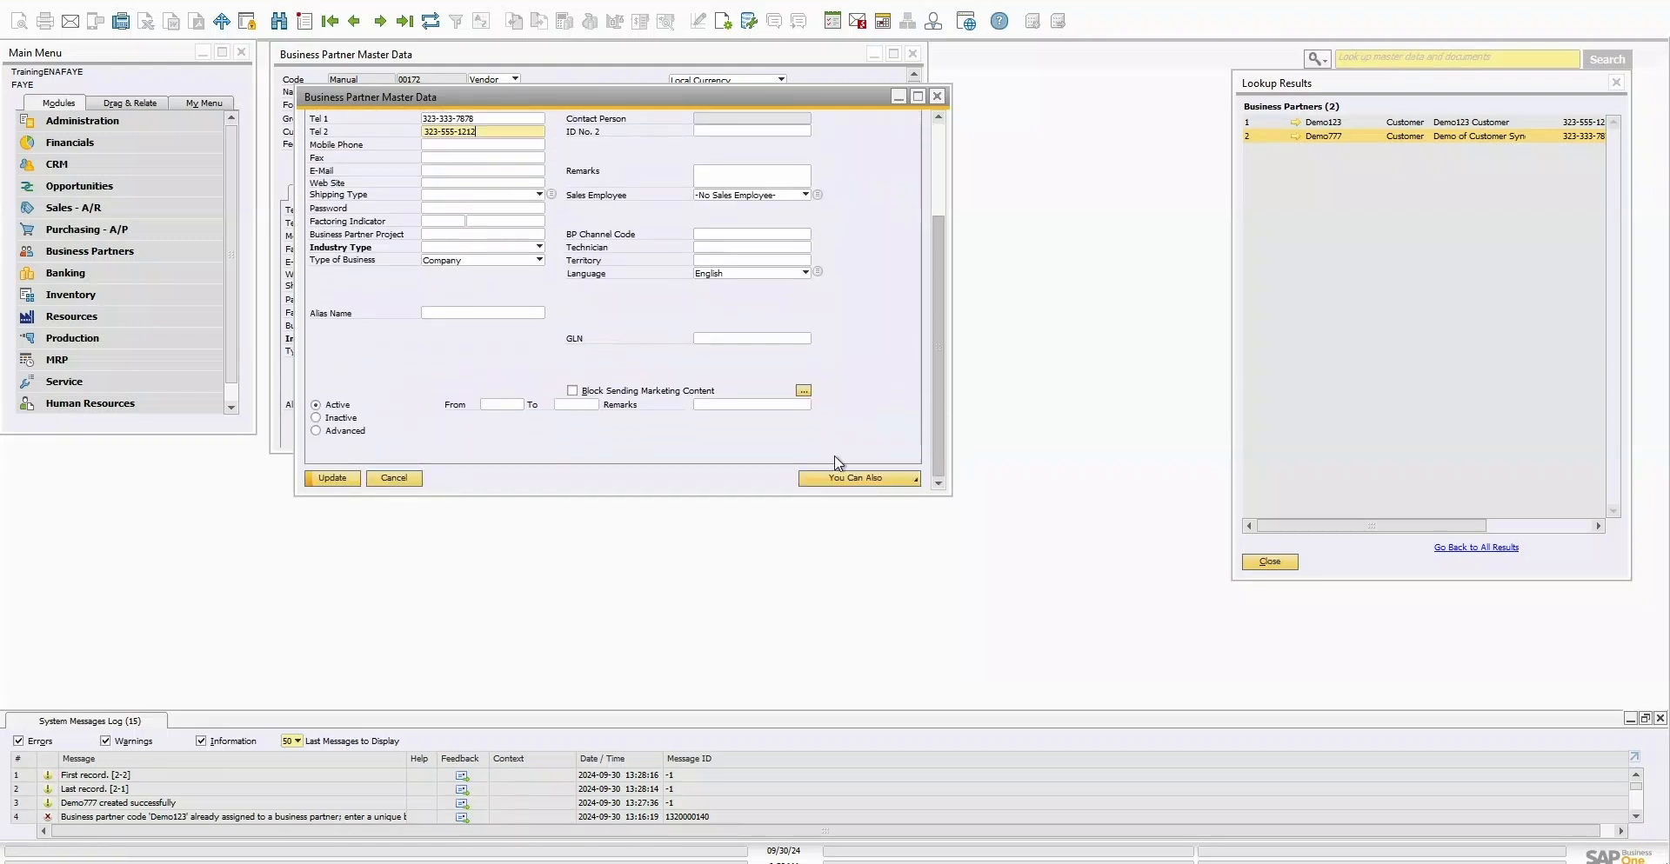
left_click(327, 484)
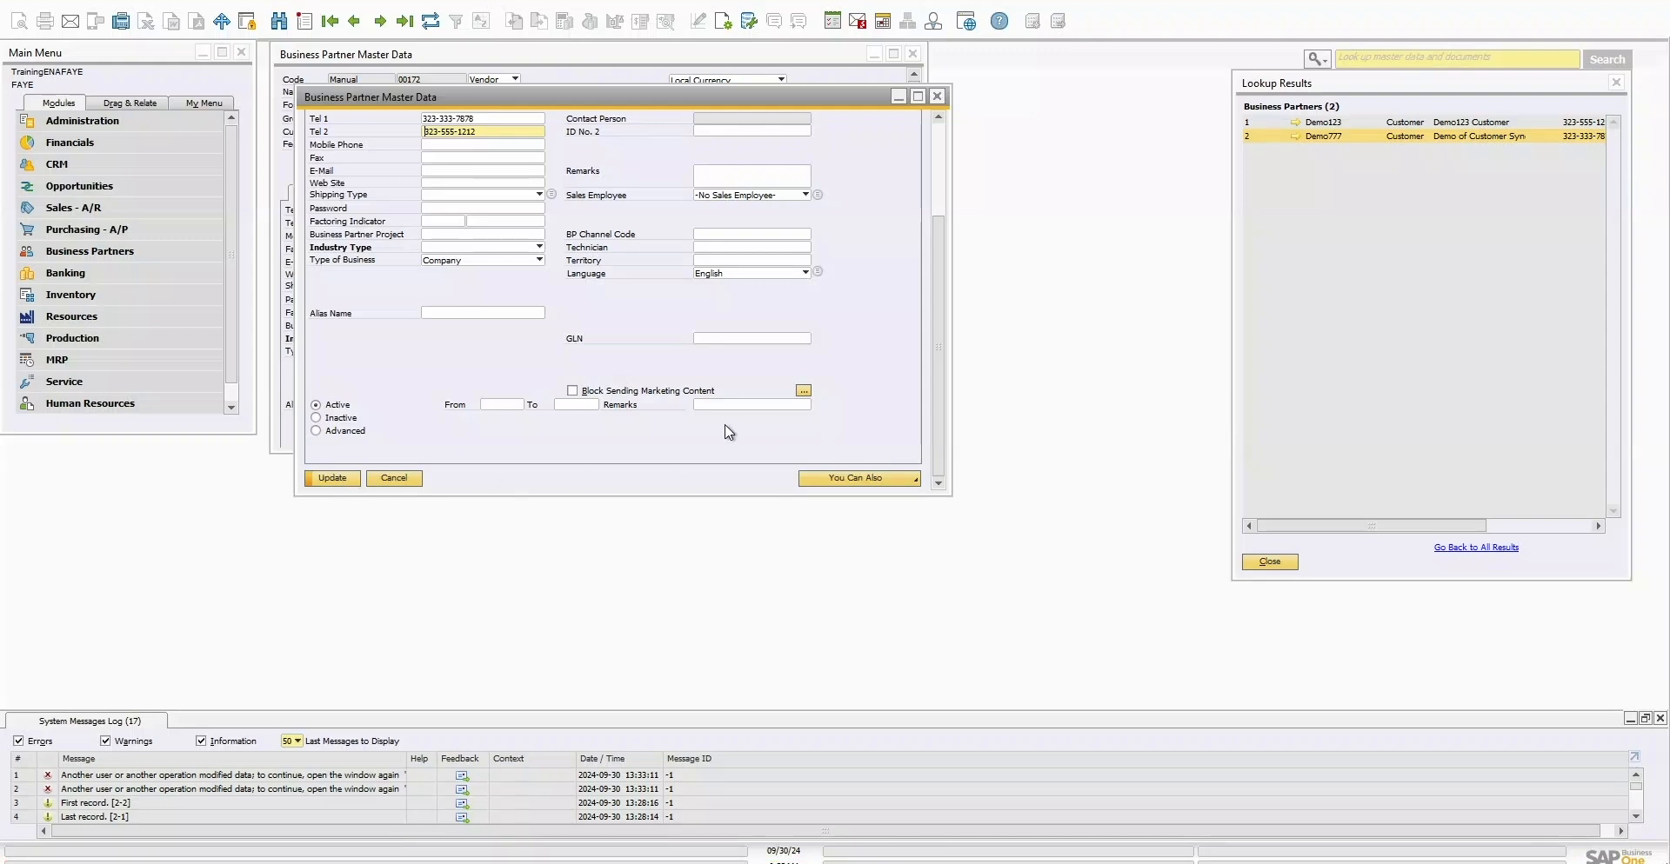
Step: Close the customer record after the data-modified error, agreeing to save changes
left_click(937, 97)
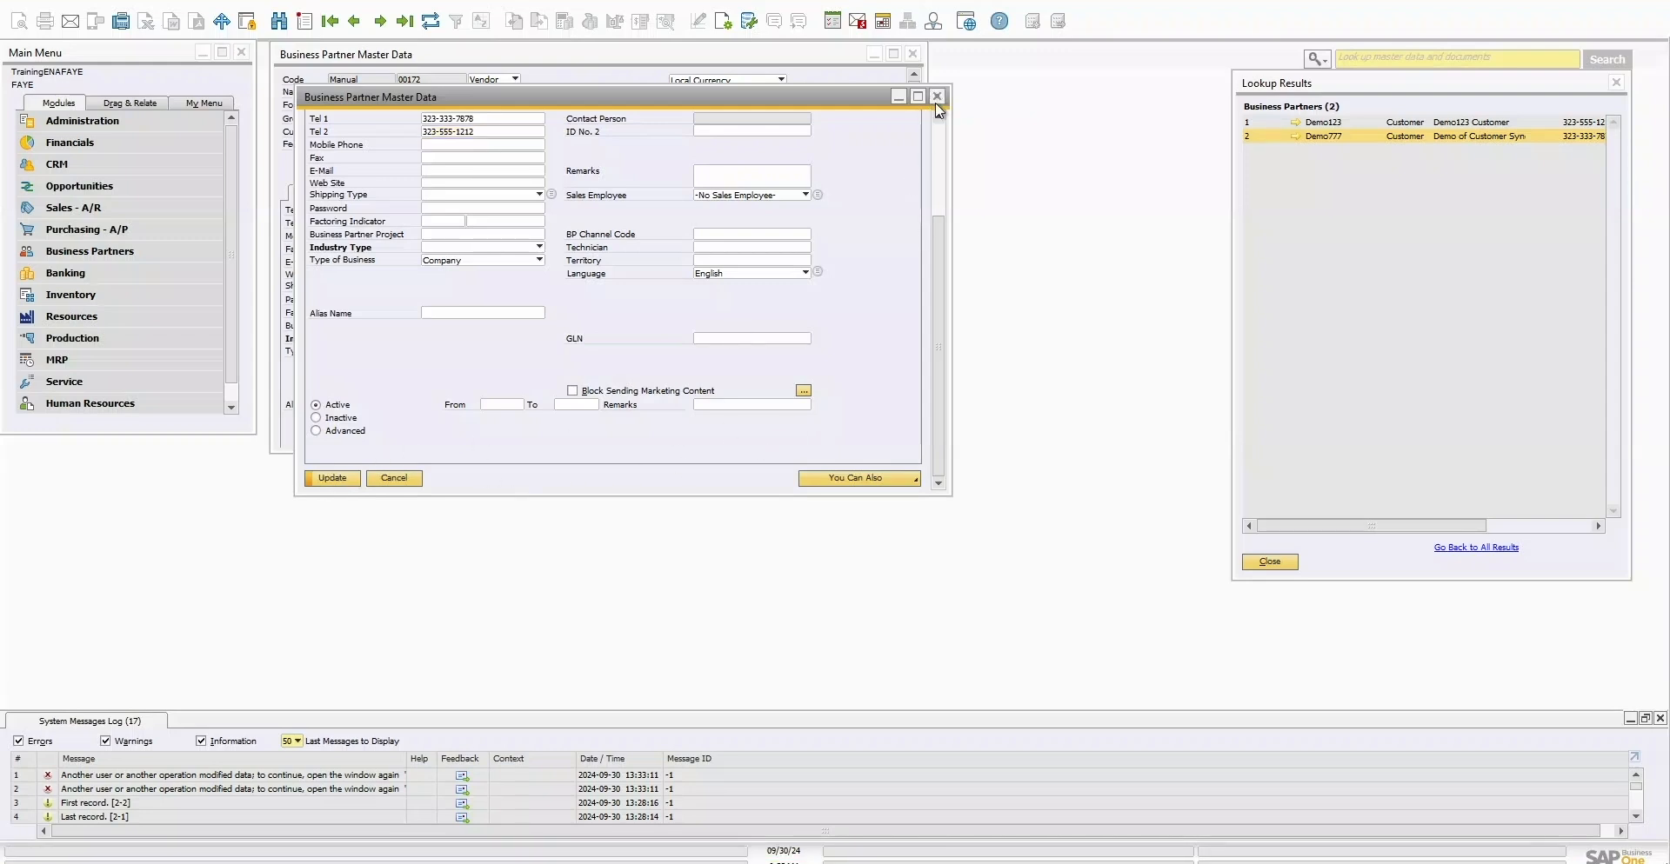
left_click(700, 415)
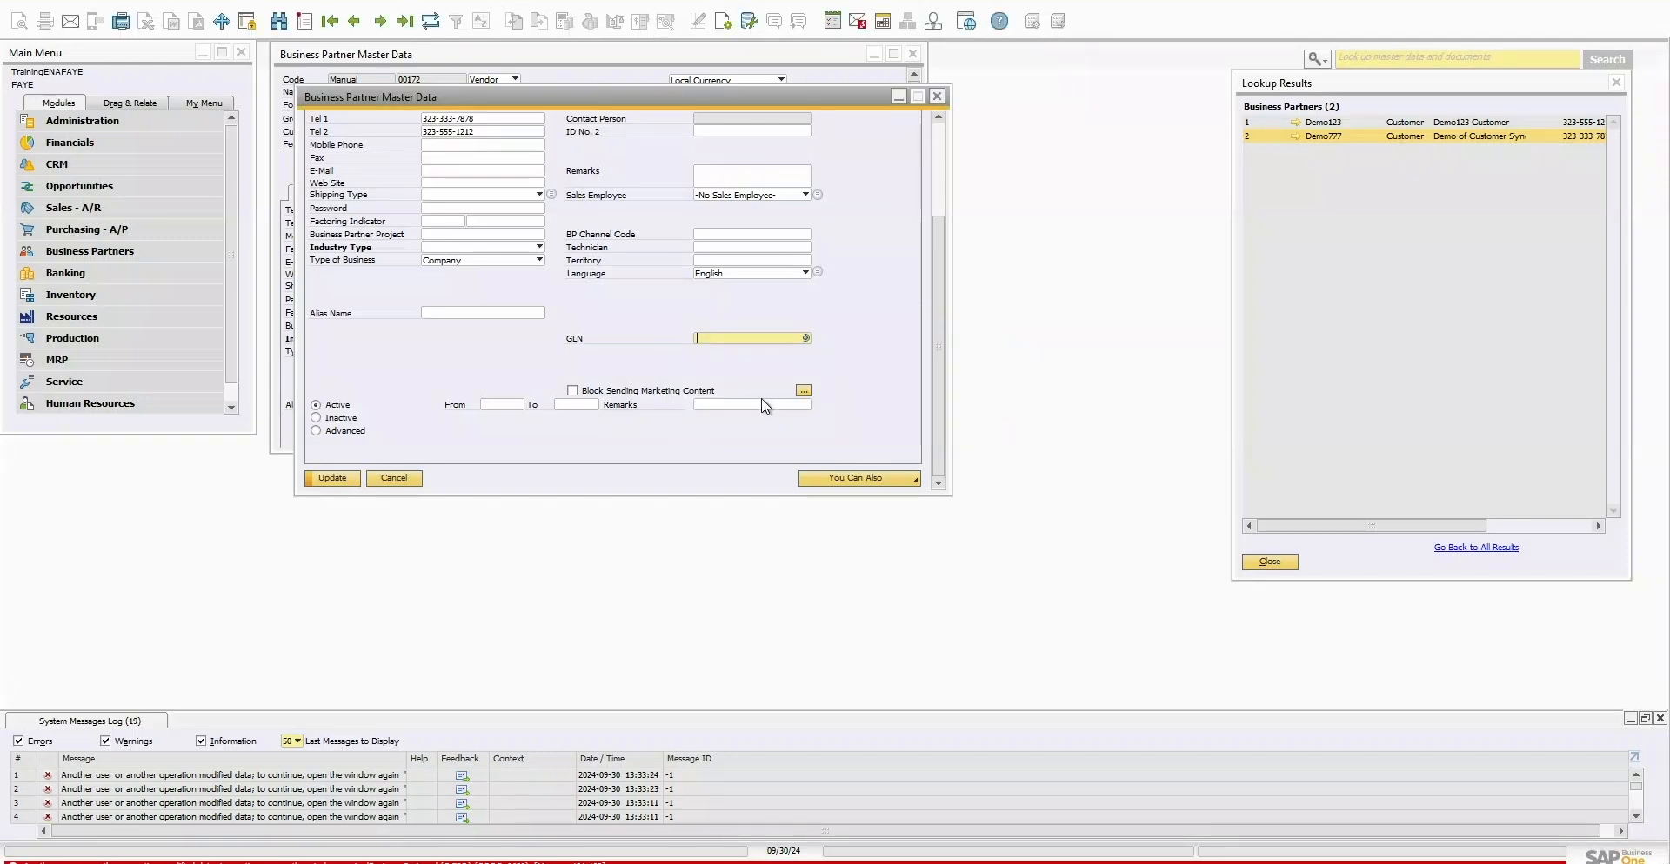
left_click_drag(941, 244, 945, 466)
Step: Cancel the close, reopen Demo of Customer Sync from Lookup Results, and save its Tel 2 number
left_click(402, 479)
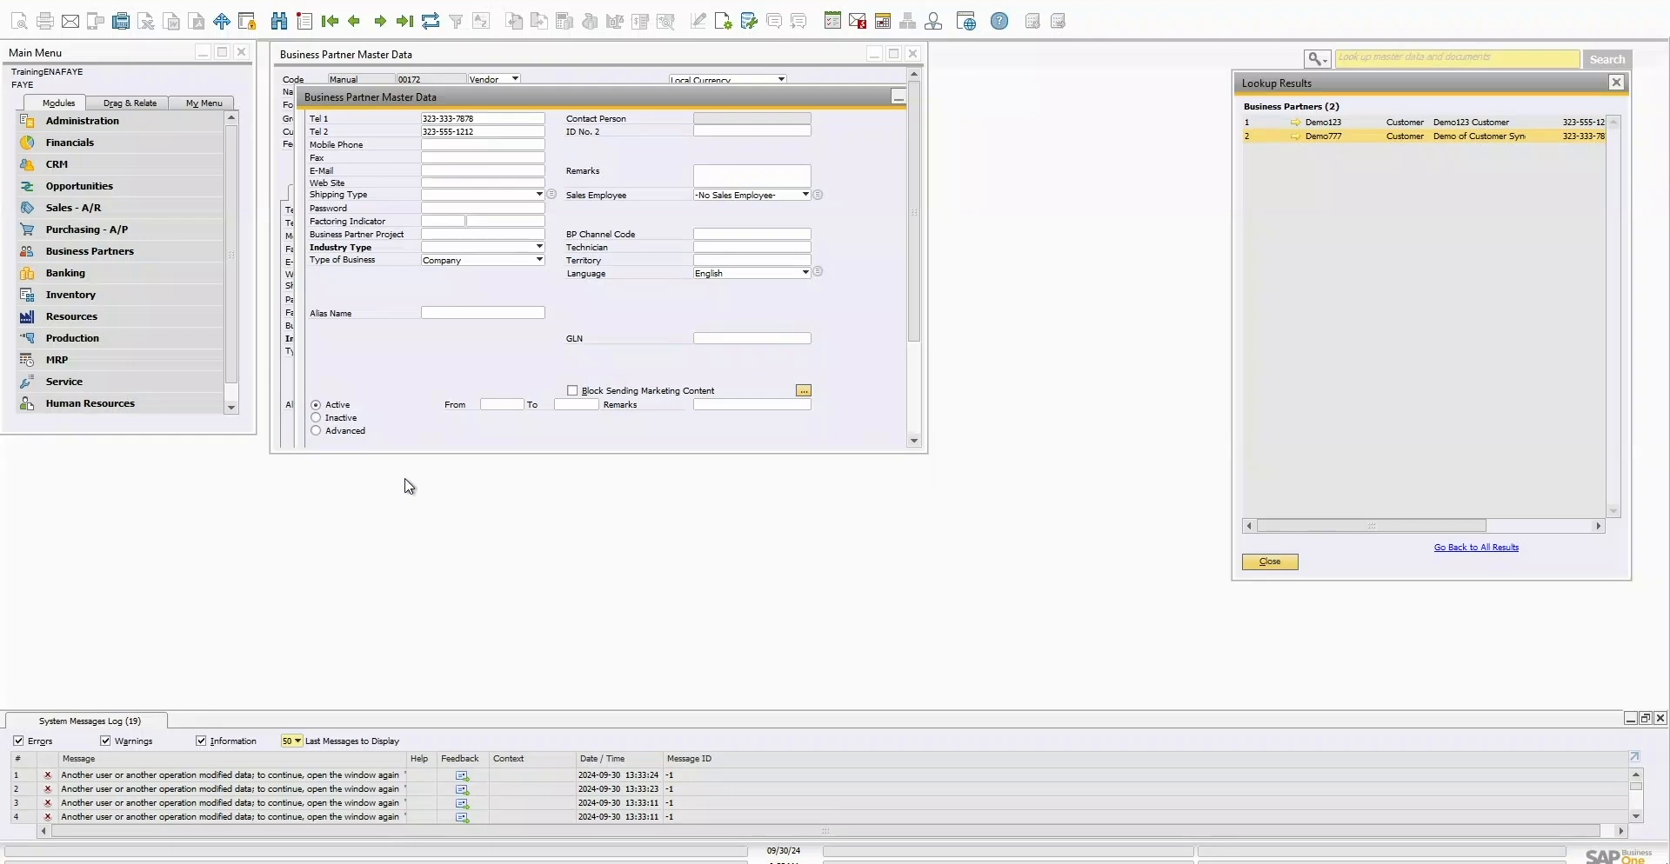
double_click(1371, 140)
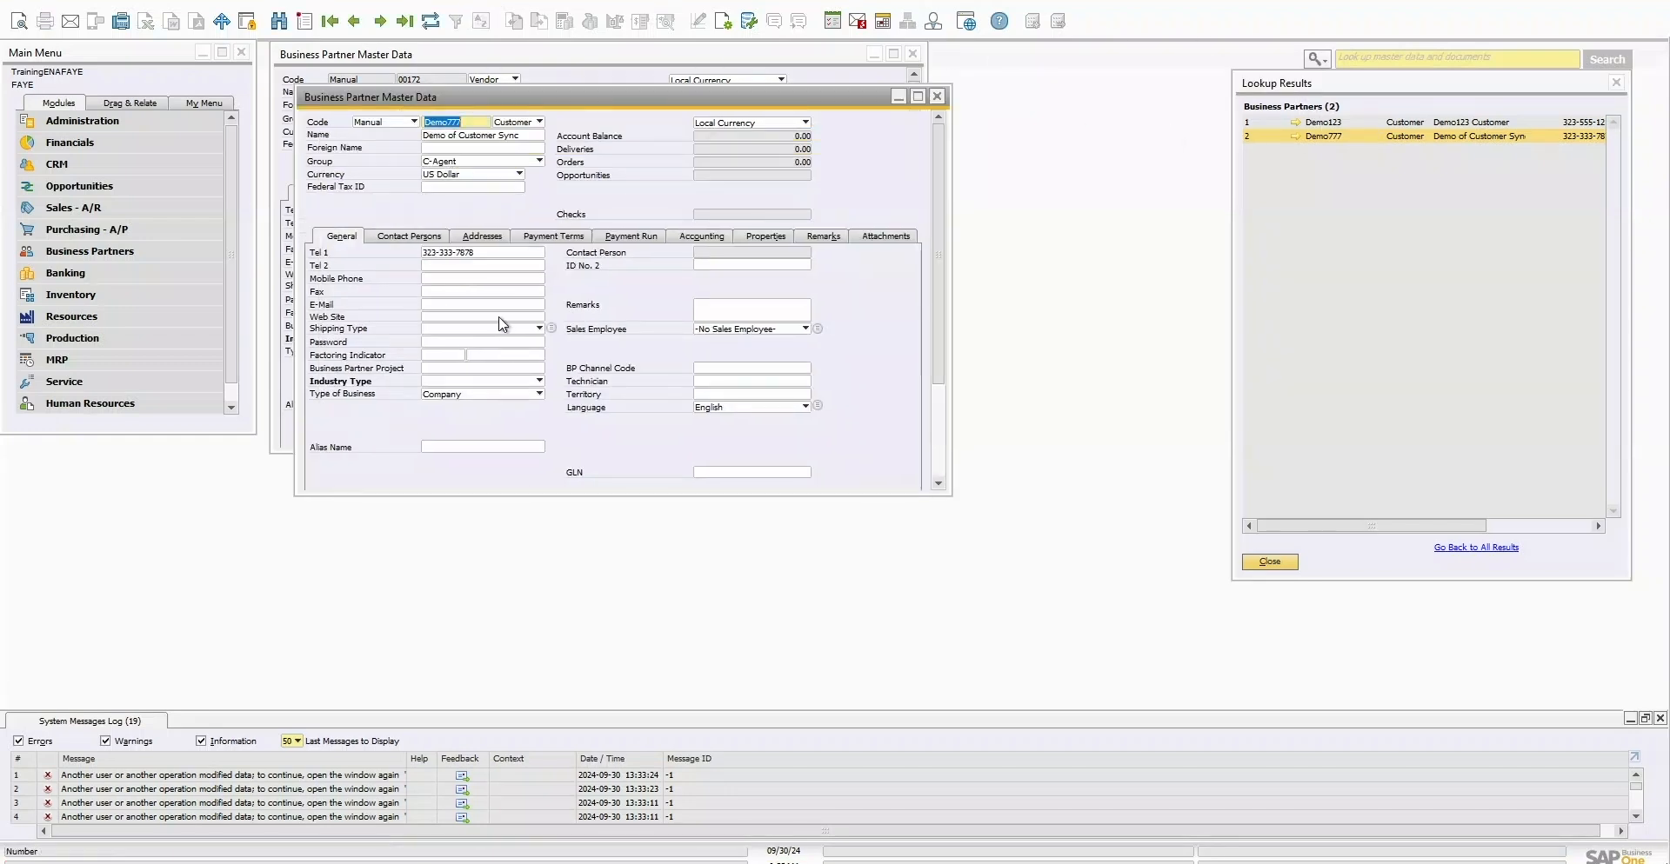
left_click(442, 267)
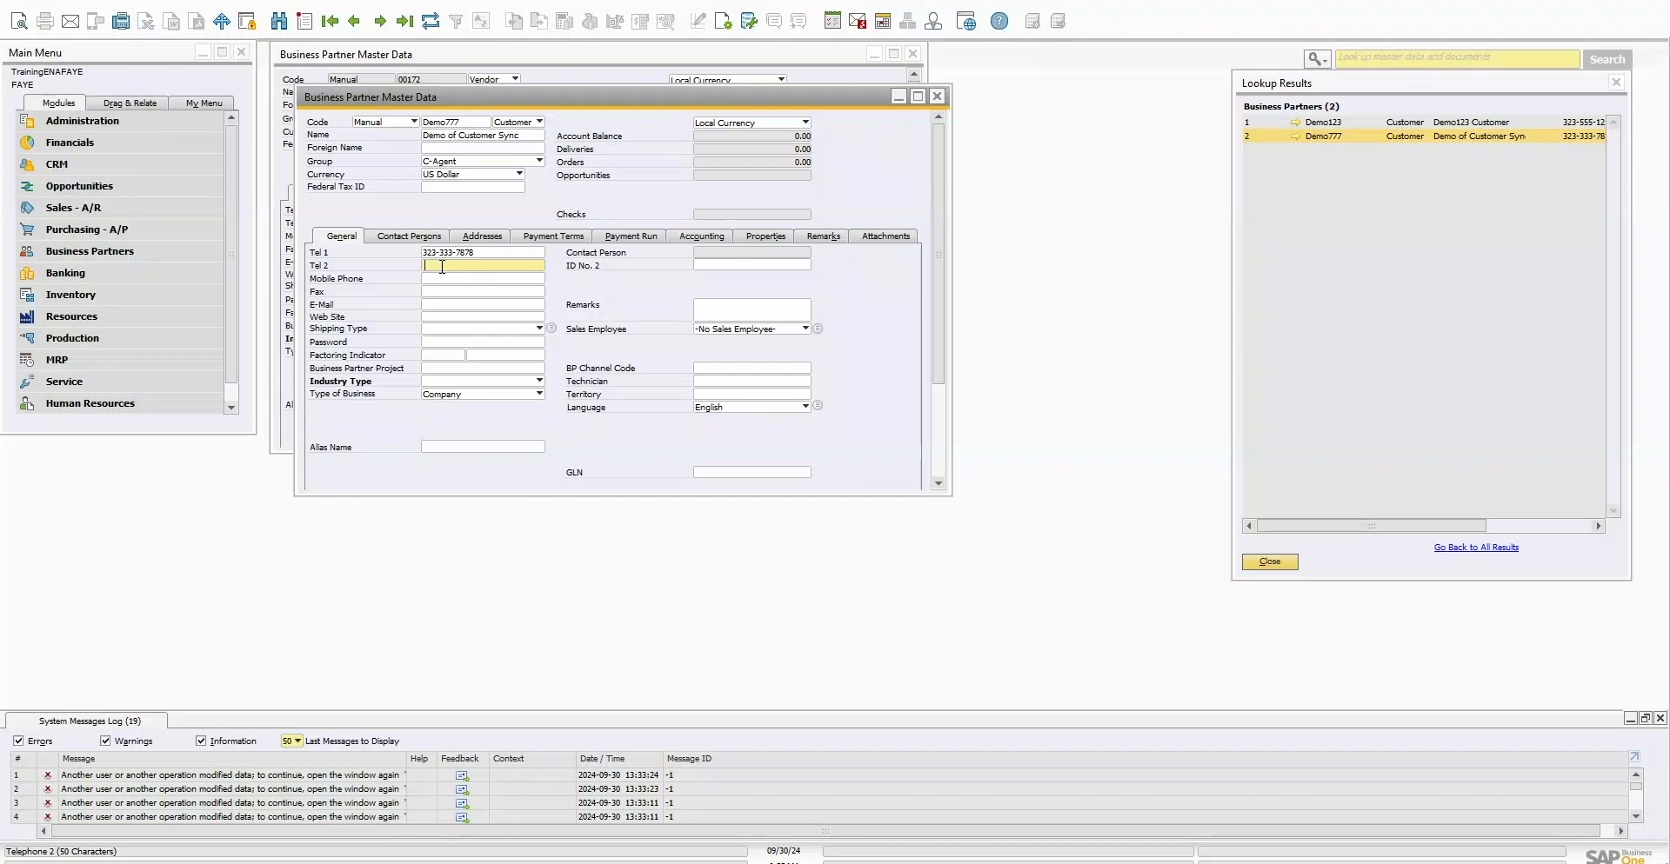
type("323-555-1212")
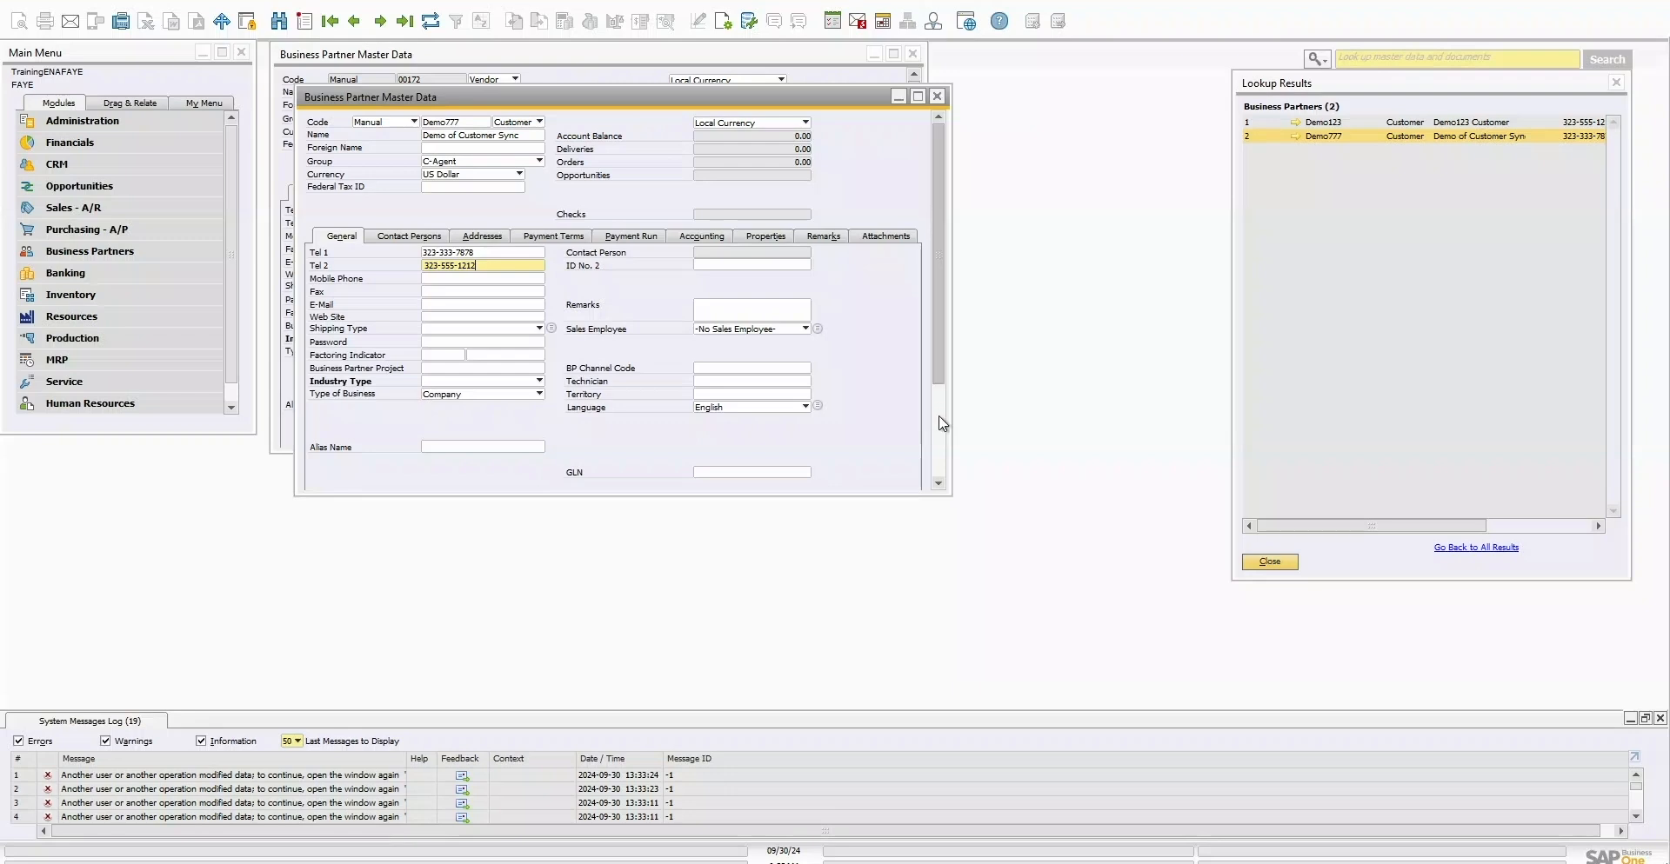
left_click_drag(937, 365, 936, 461)
left_click(336, 478)
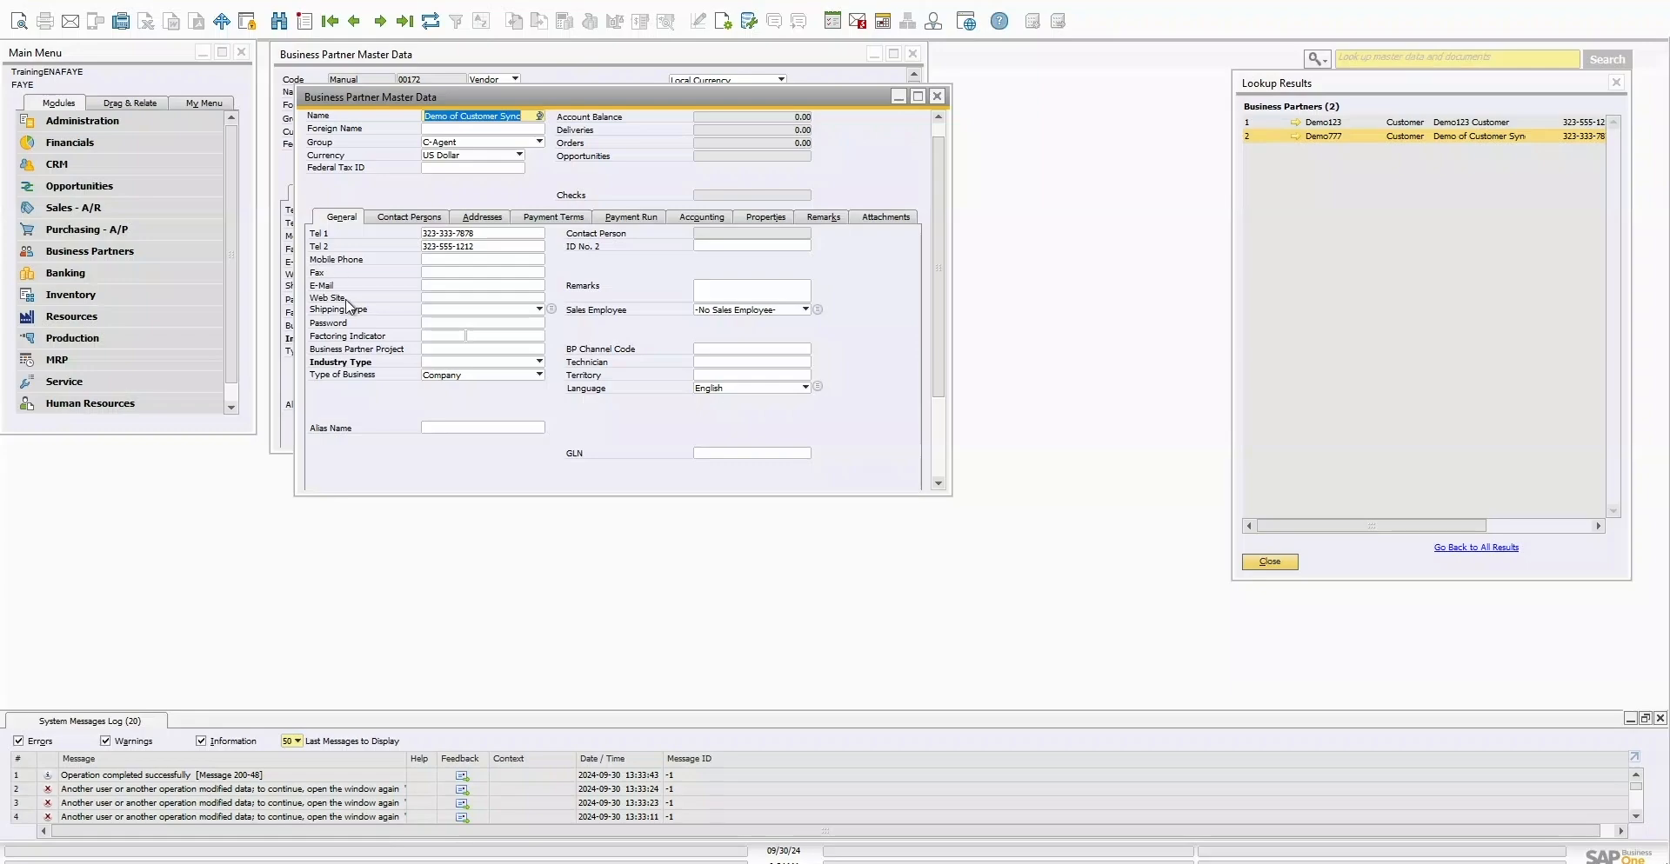
Step: Reload the Pipedrive organization page and scroll its details to find the synced Telephone 2
left_click(405, 813)
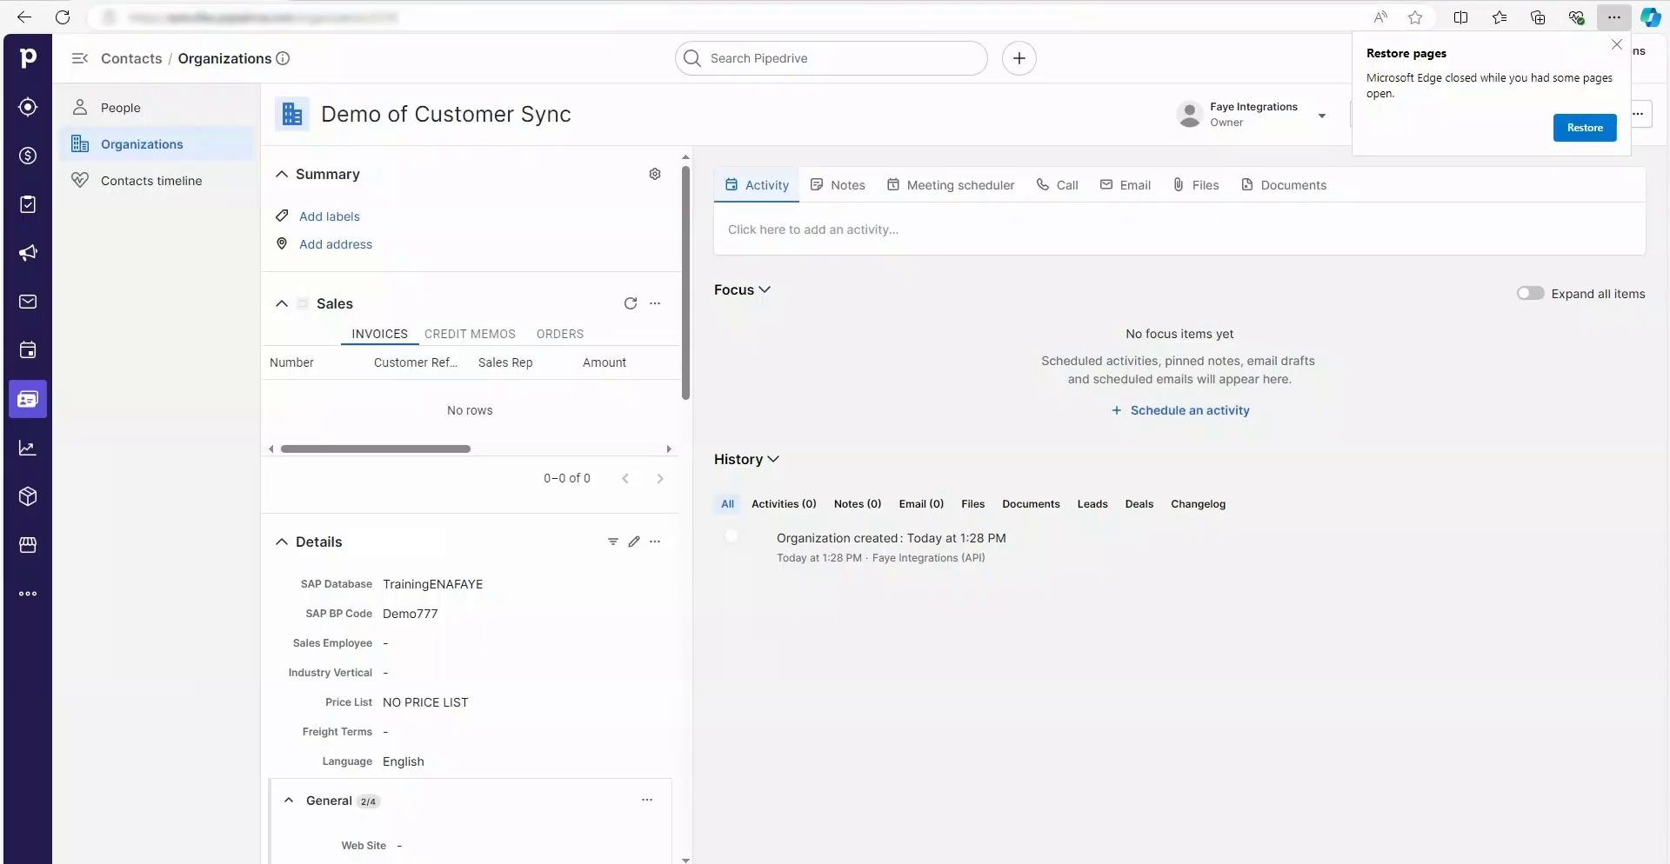
left_click(64, 19)
scroll(473, 488, "down", 5)
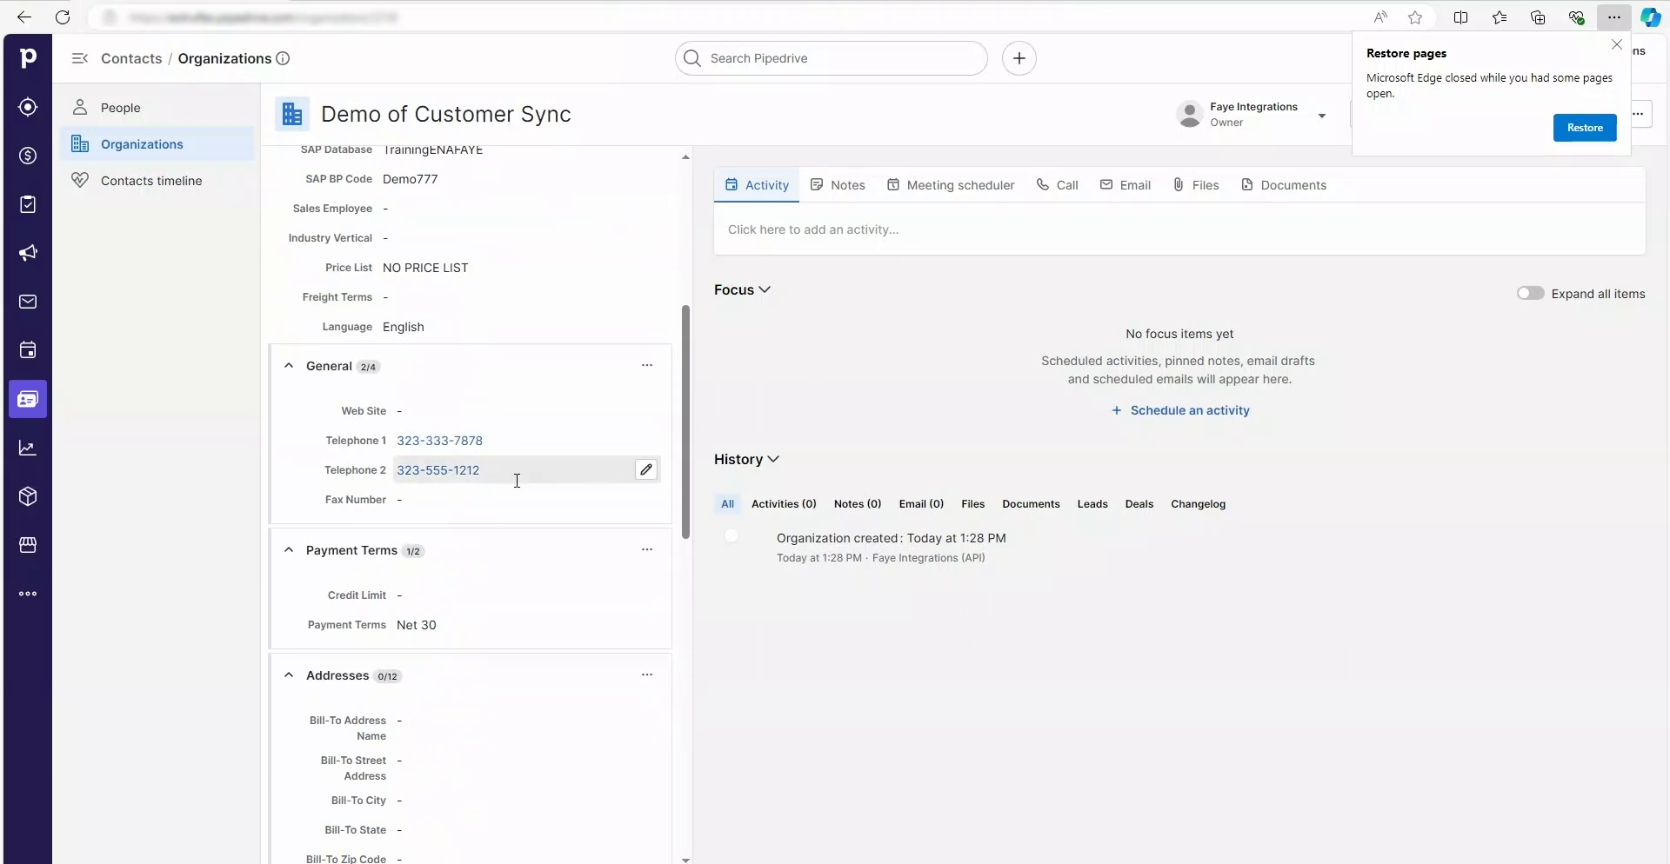
scroll(515, 488, "down", 4)
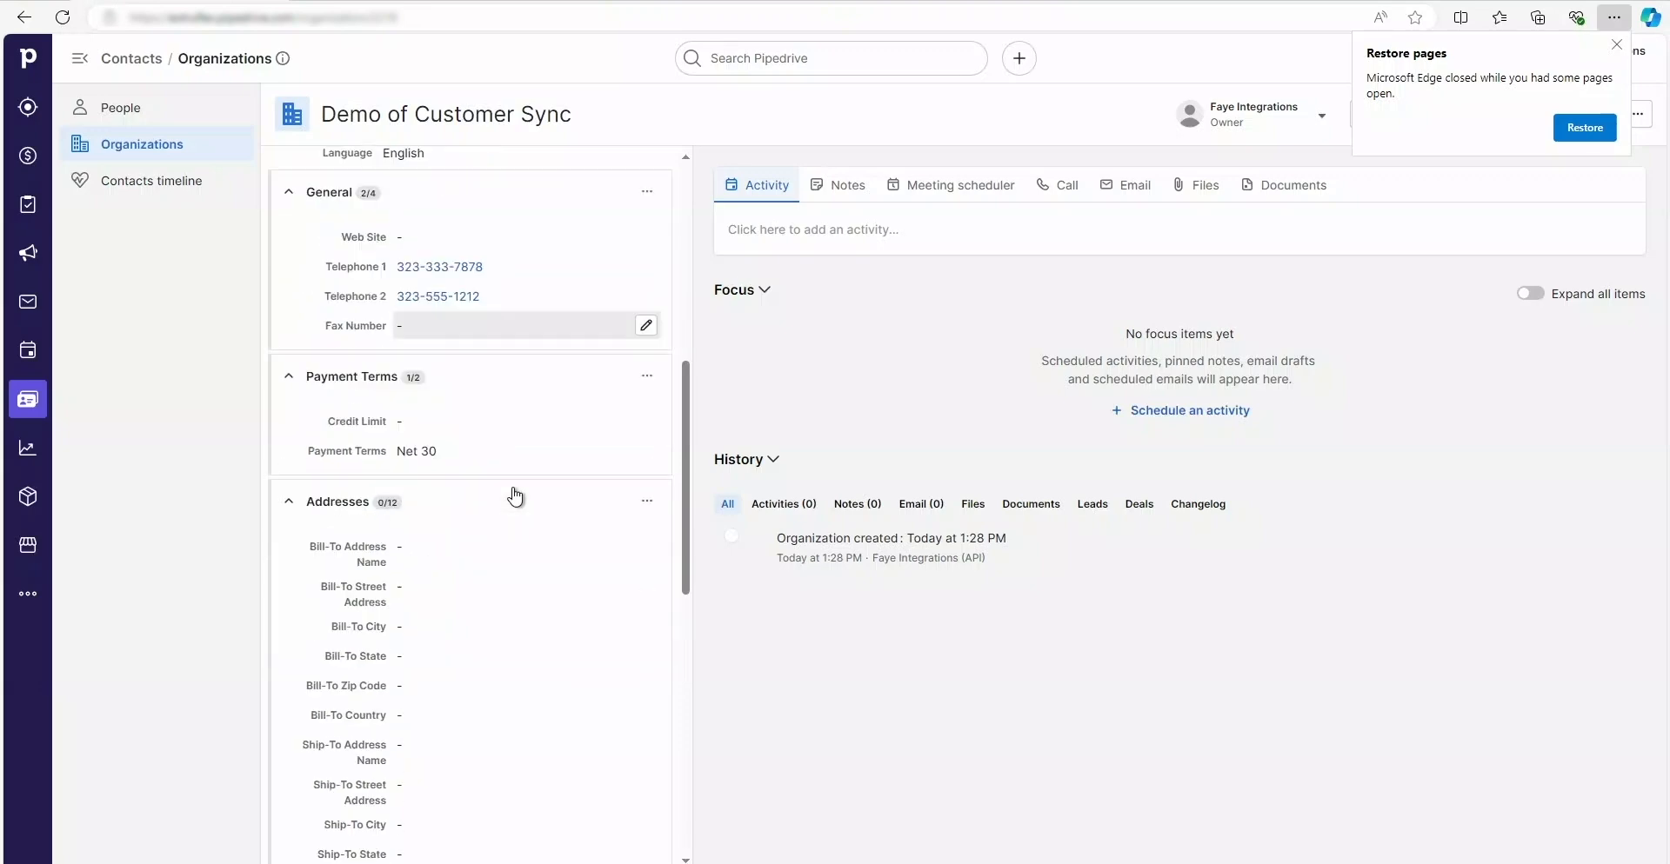
scroll(515, 496, "down", 7)
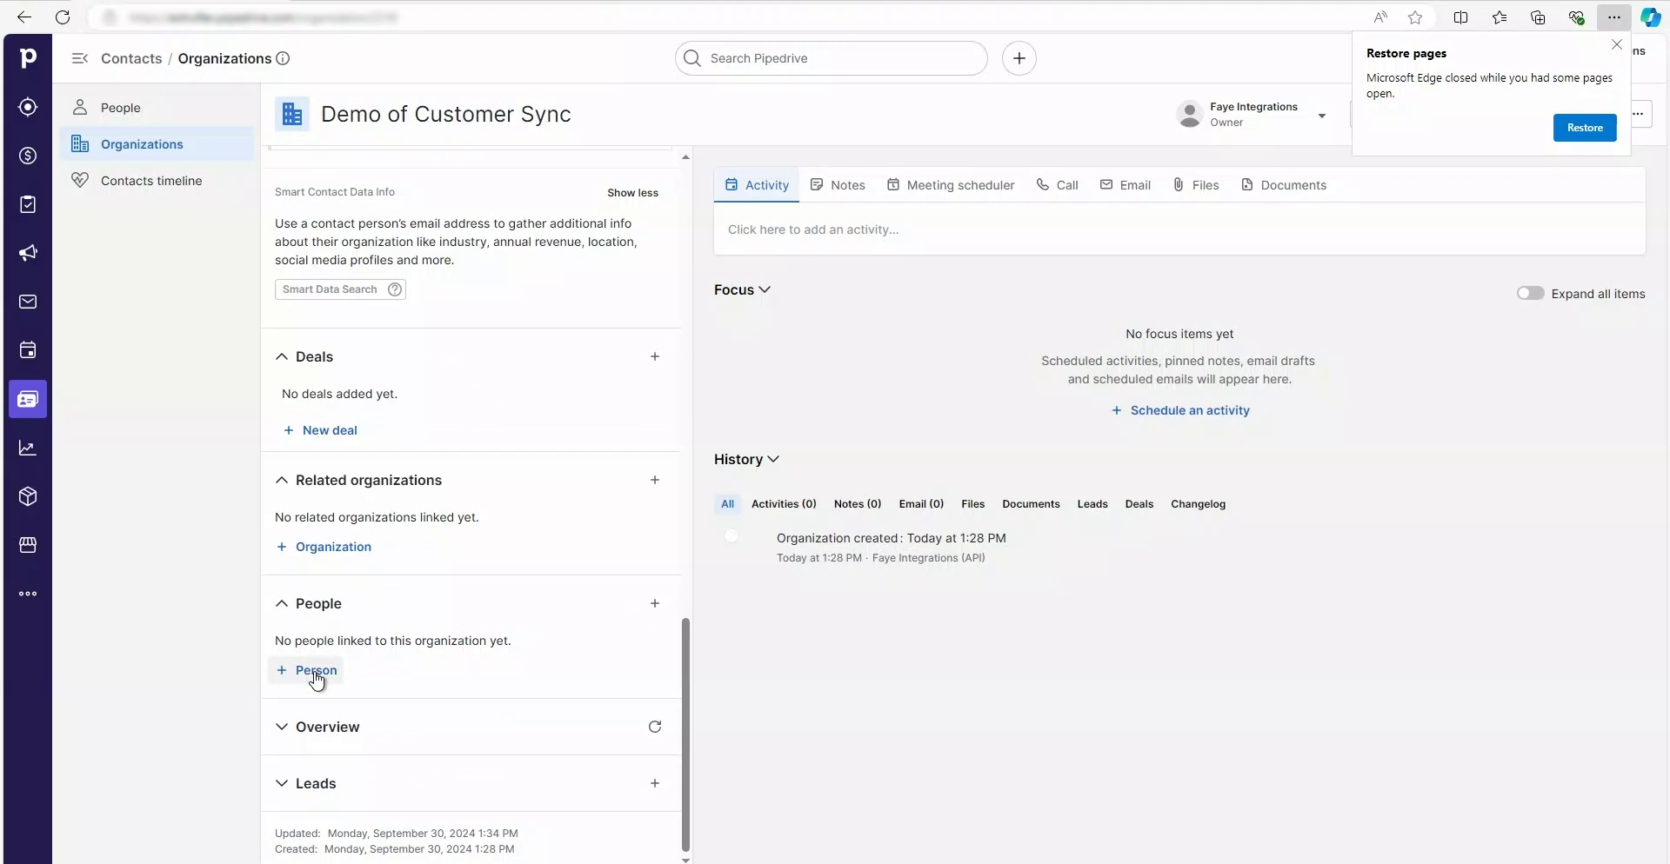
Step: Create a new contact person with a phone number, linked to Demo of Customer Sync
left_click(315, 670)
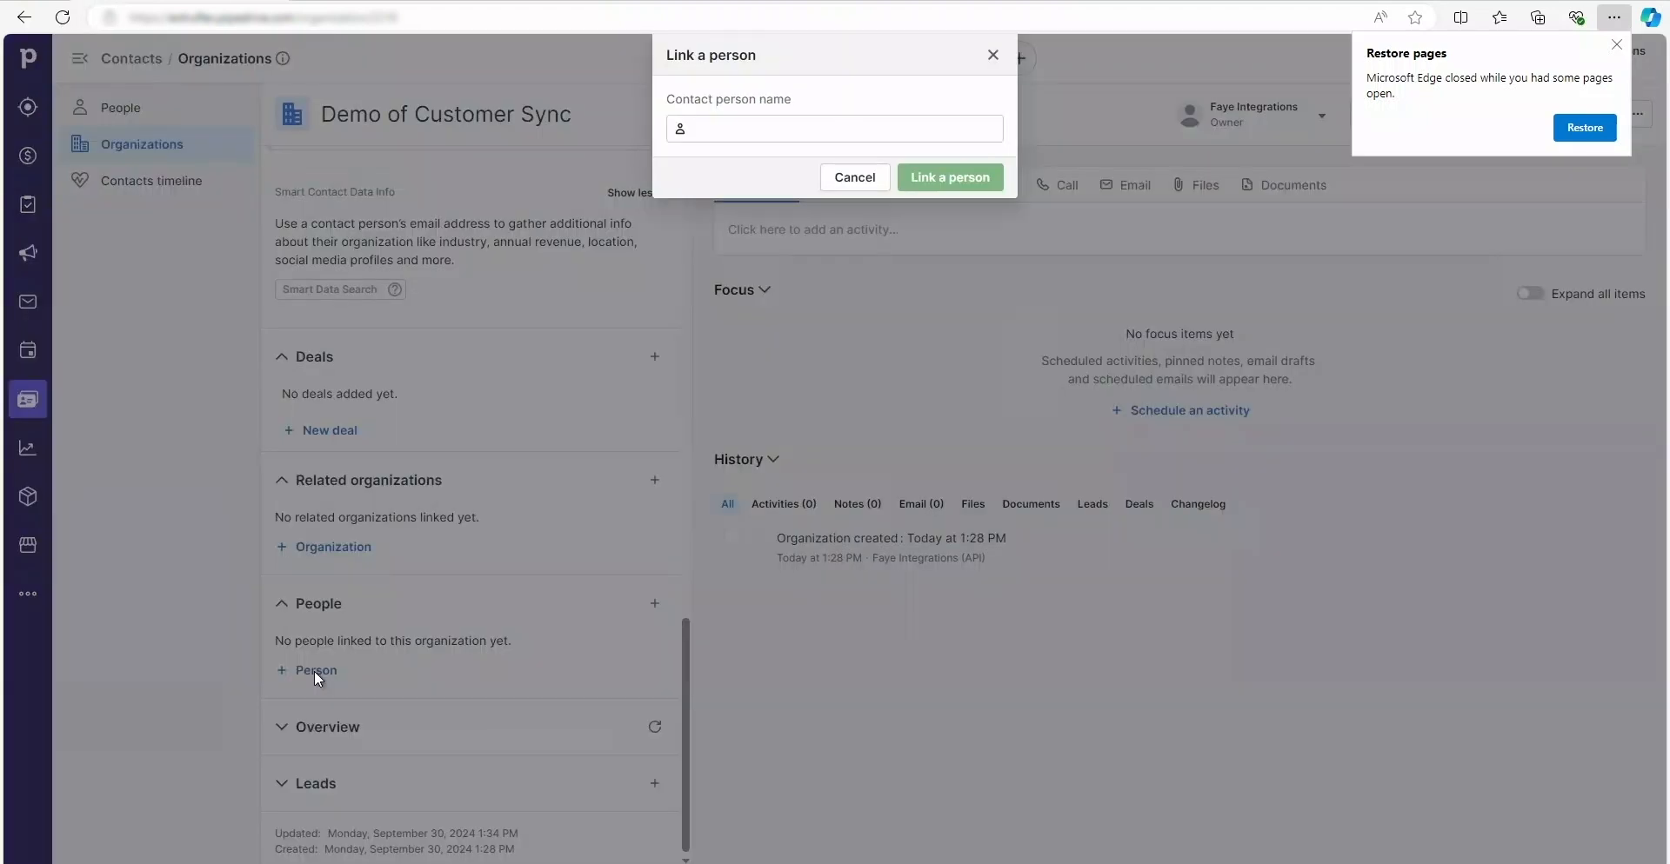
left_click(733, 129)
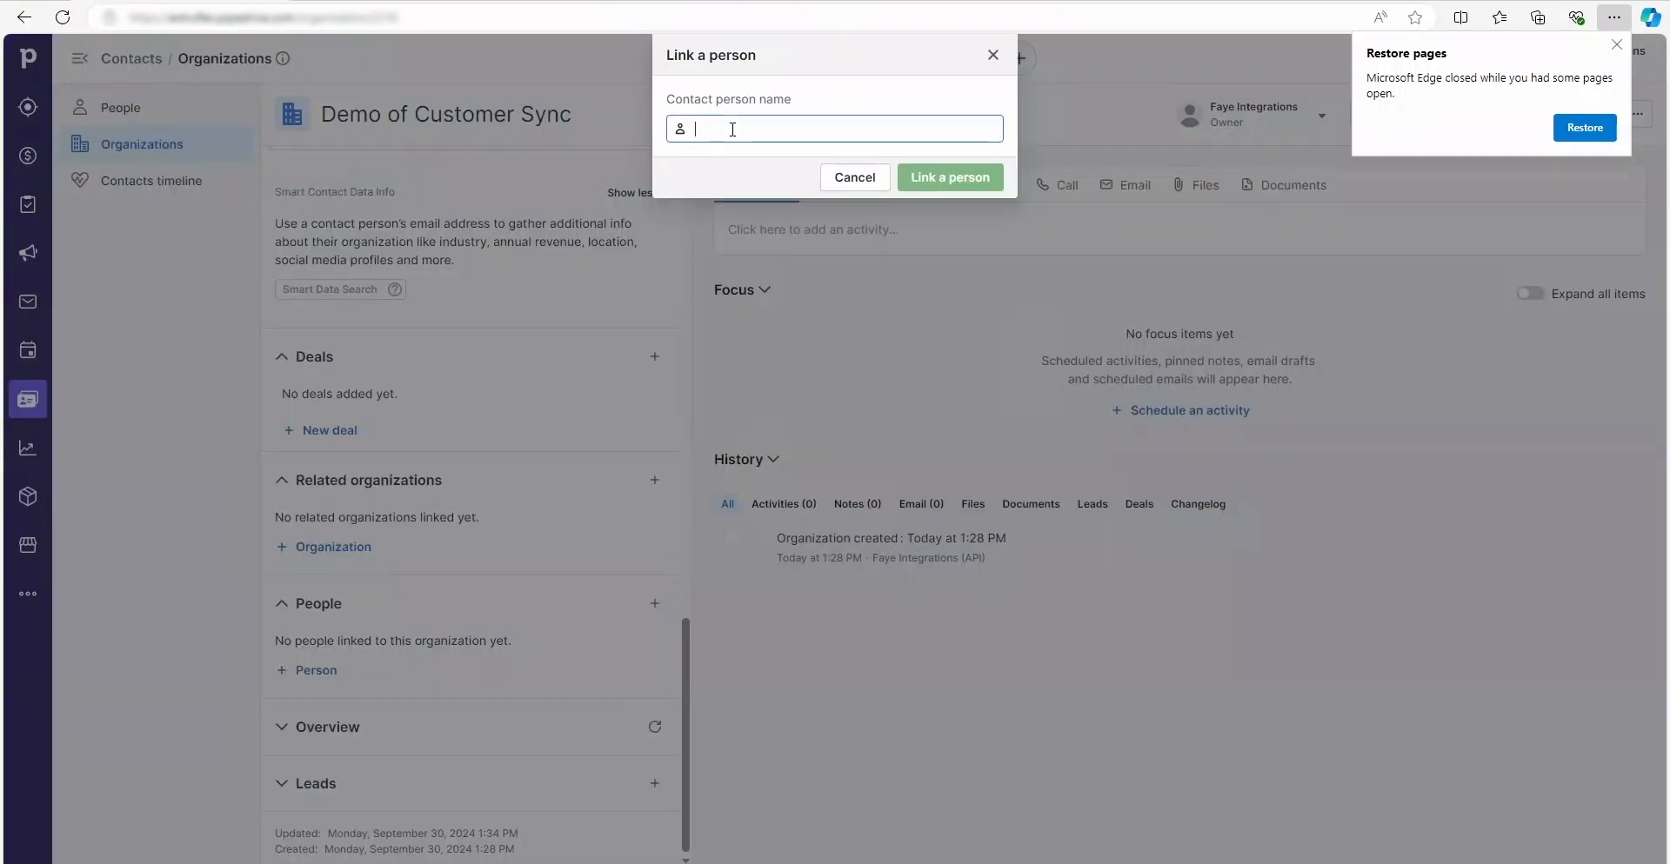
type("N")
key("BackSpace")
type("Charl")
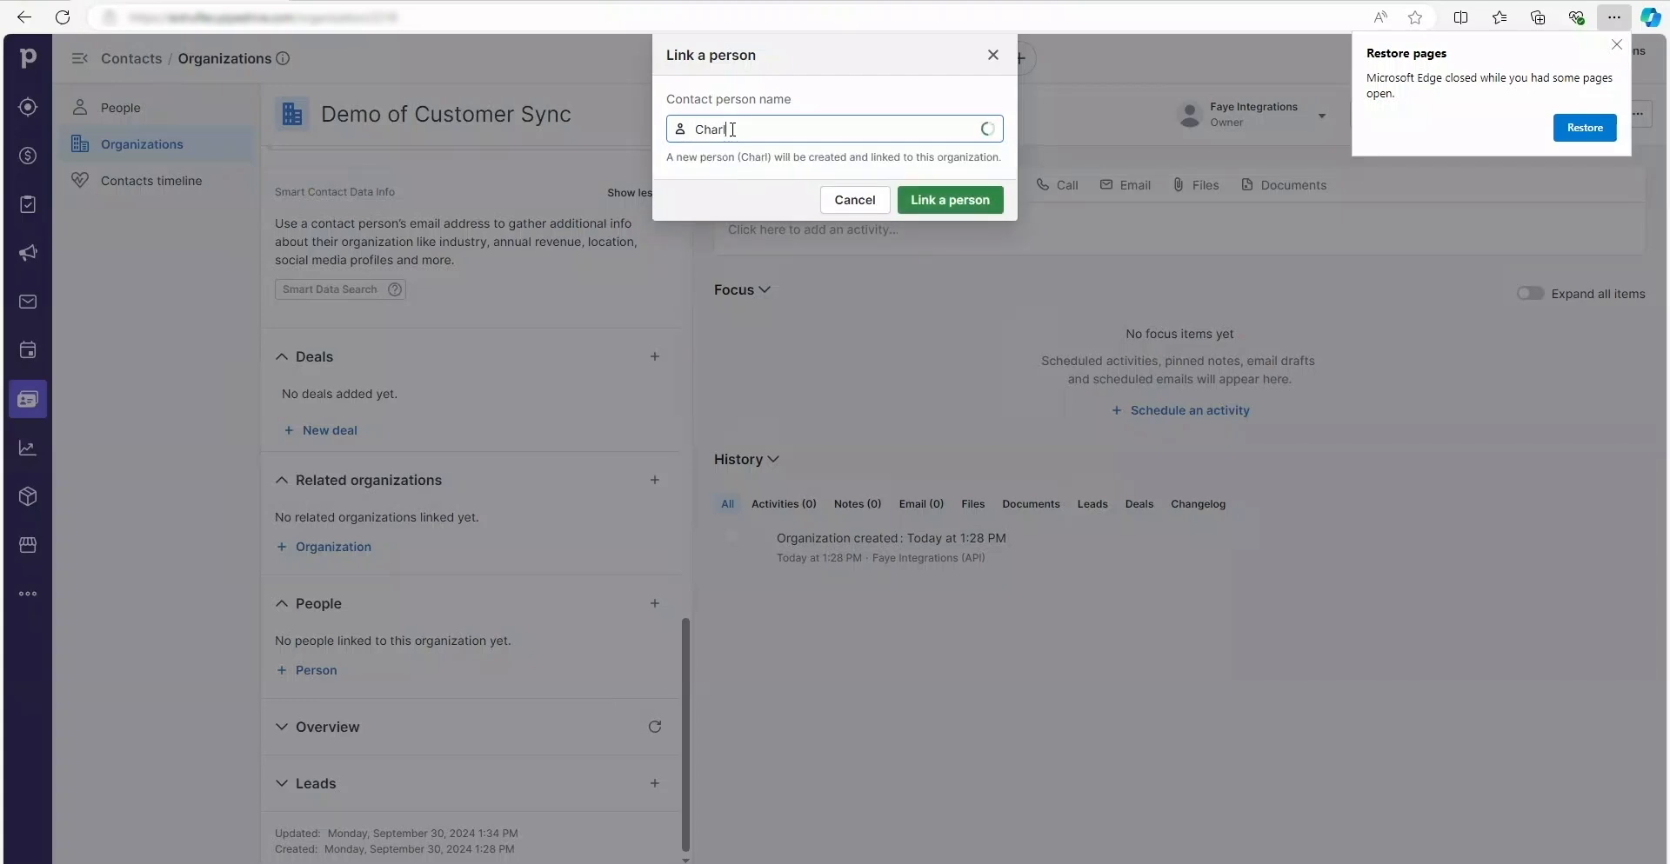
type("es Test")
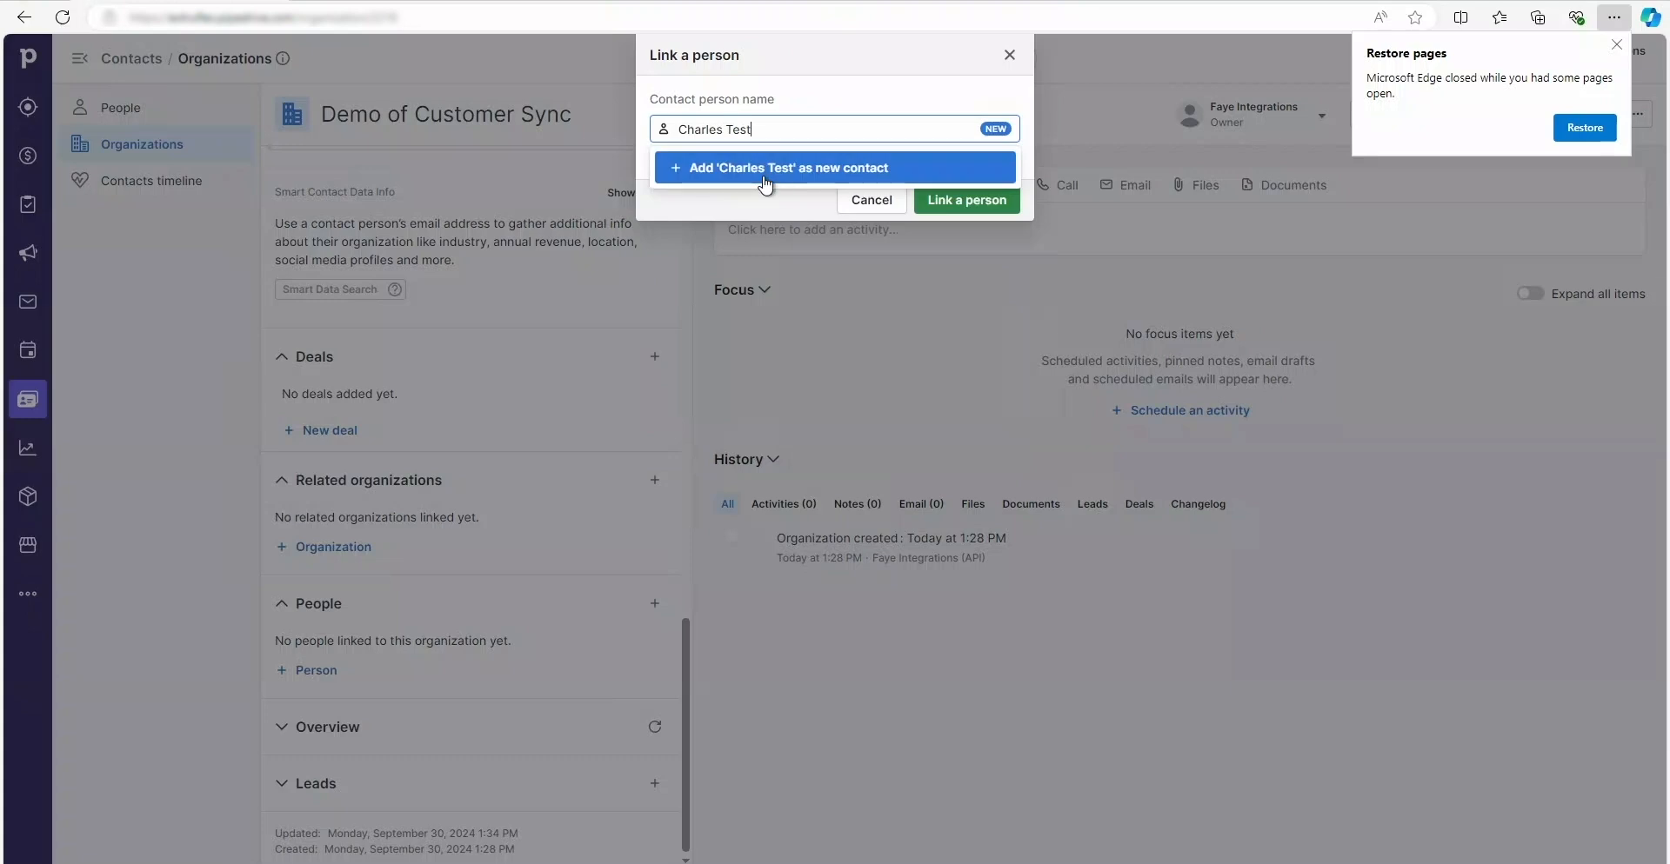
left_click(765, 168)
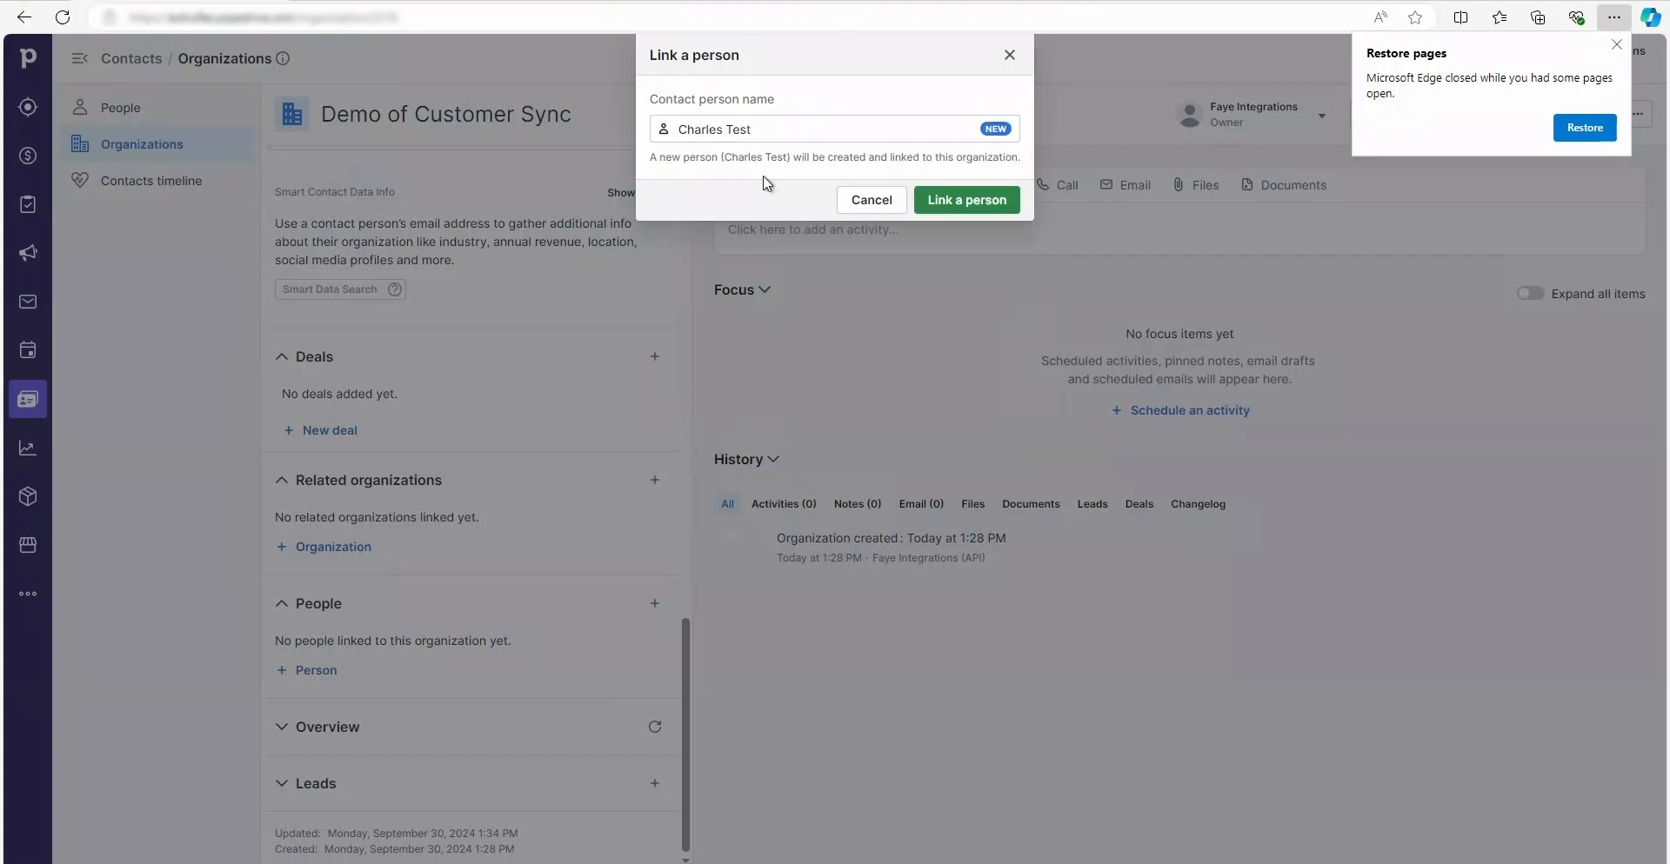
left_click(978, 212)
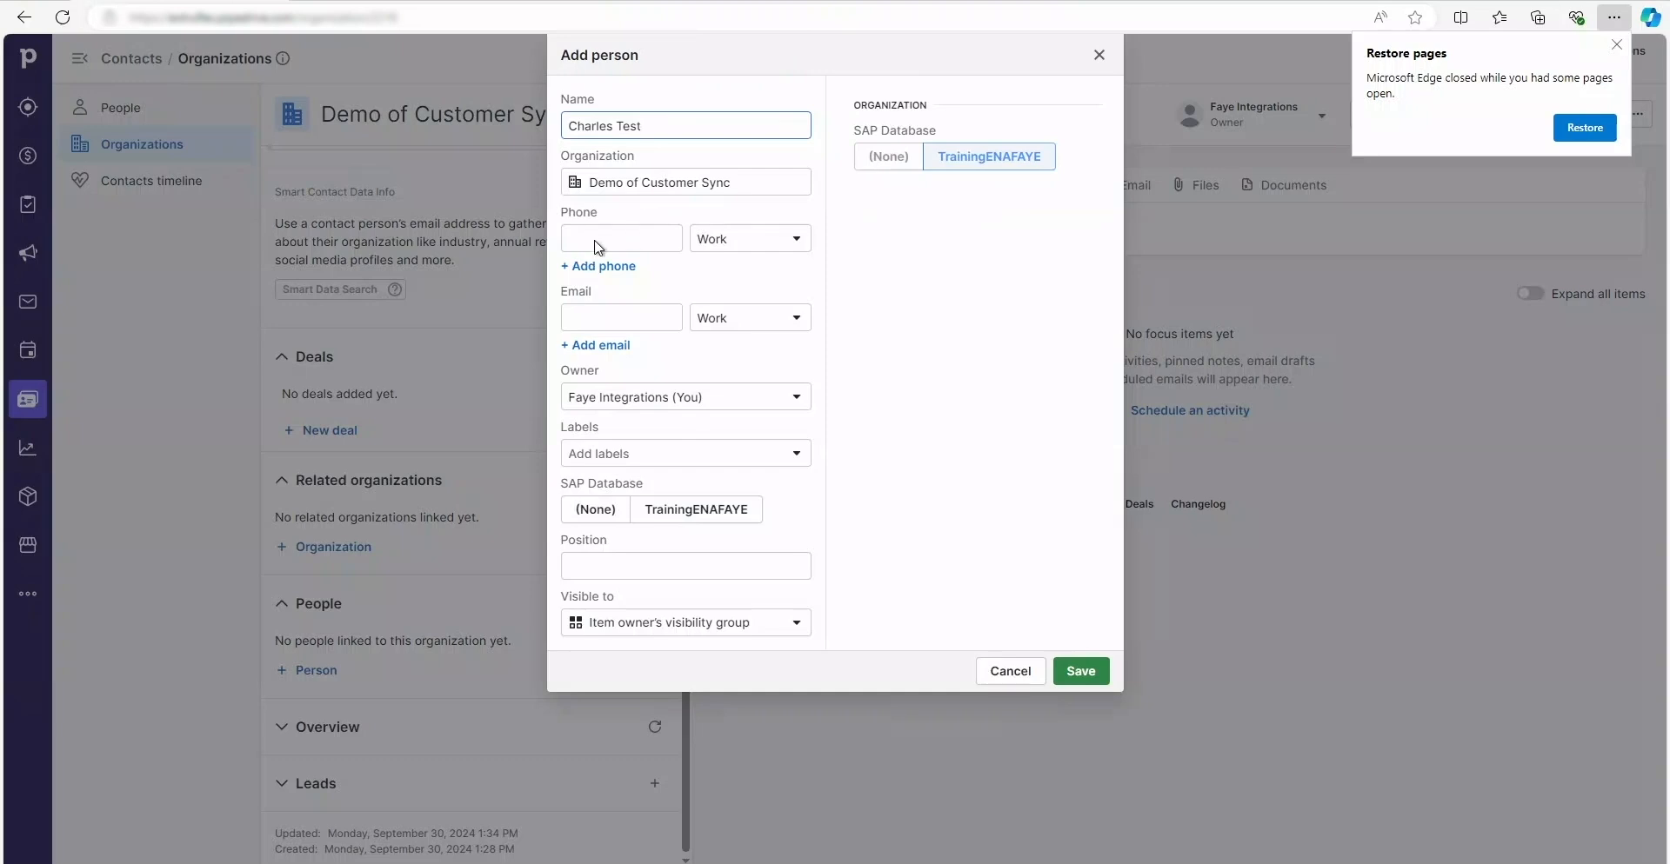
left_click(598, 240)
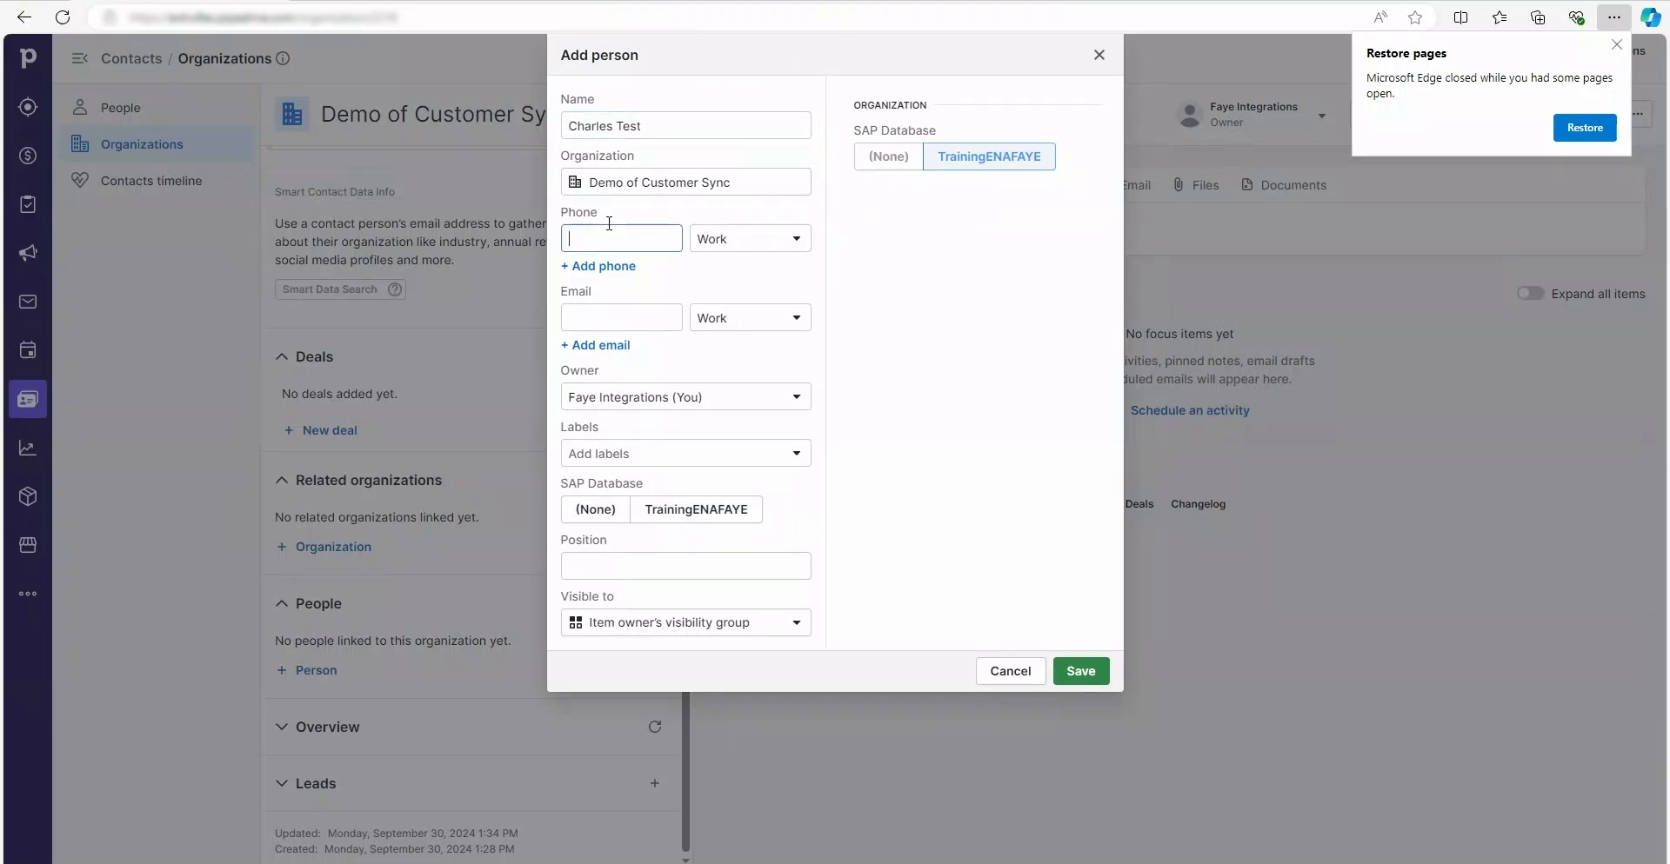
left_click(1070, 672)
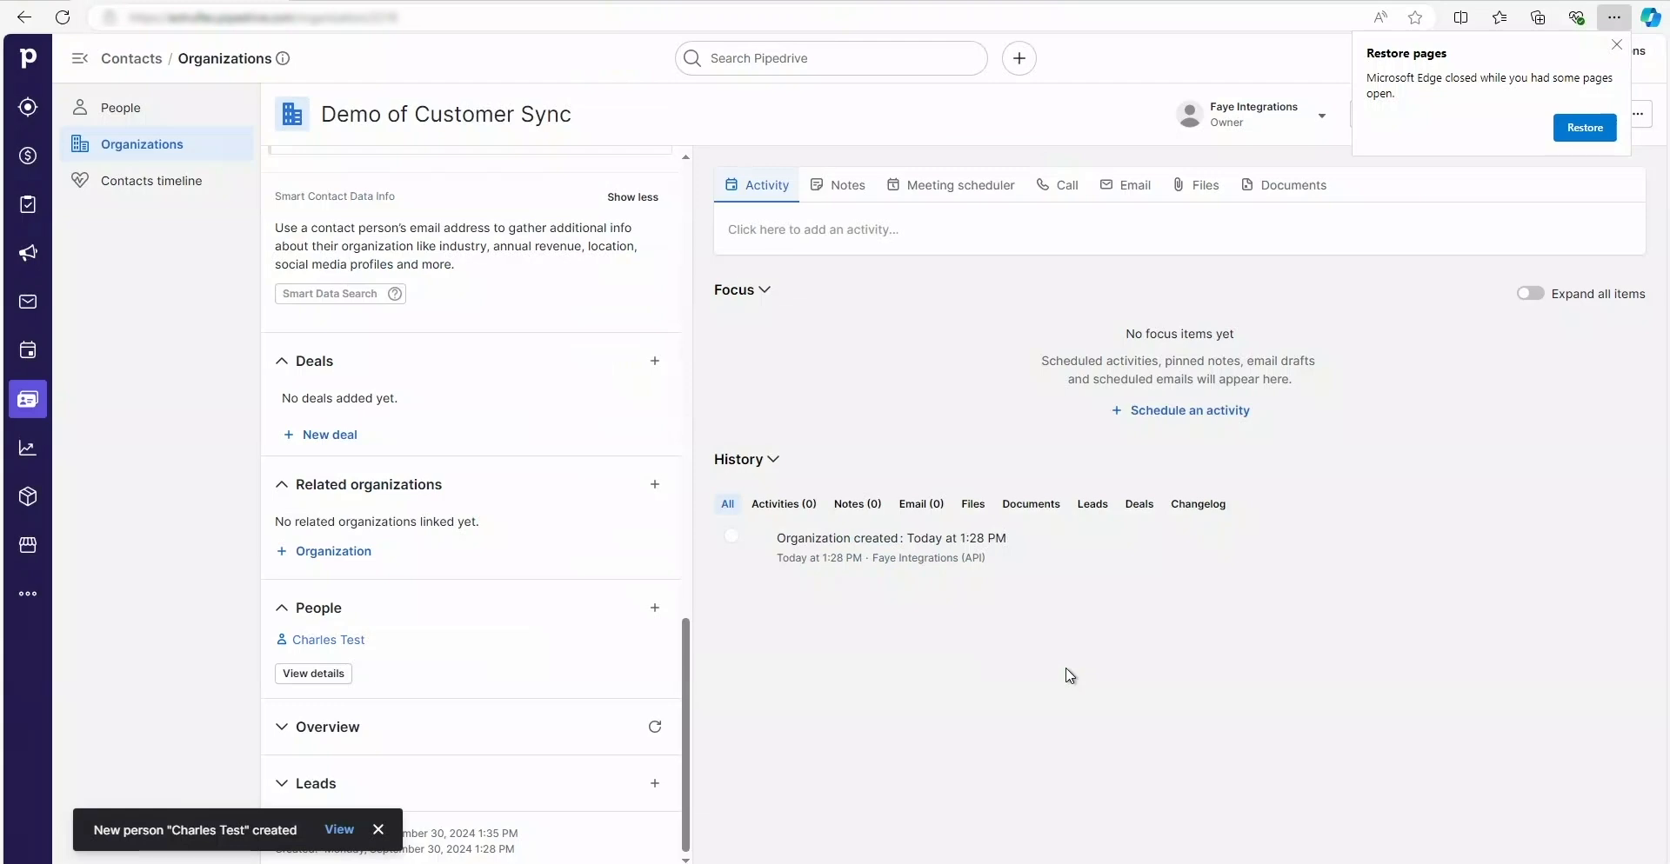
Step: Dismiss the creation notice and find the new contact in the organization's People section
left_click(378, 830)
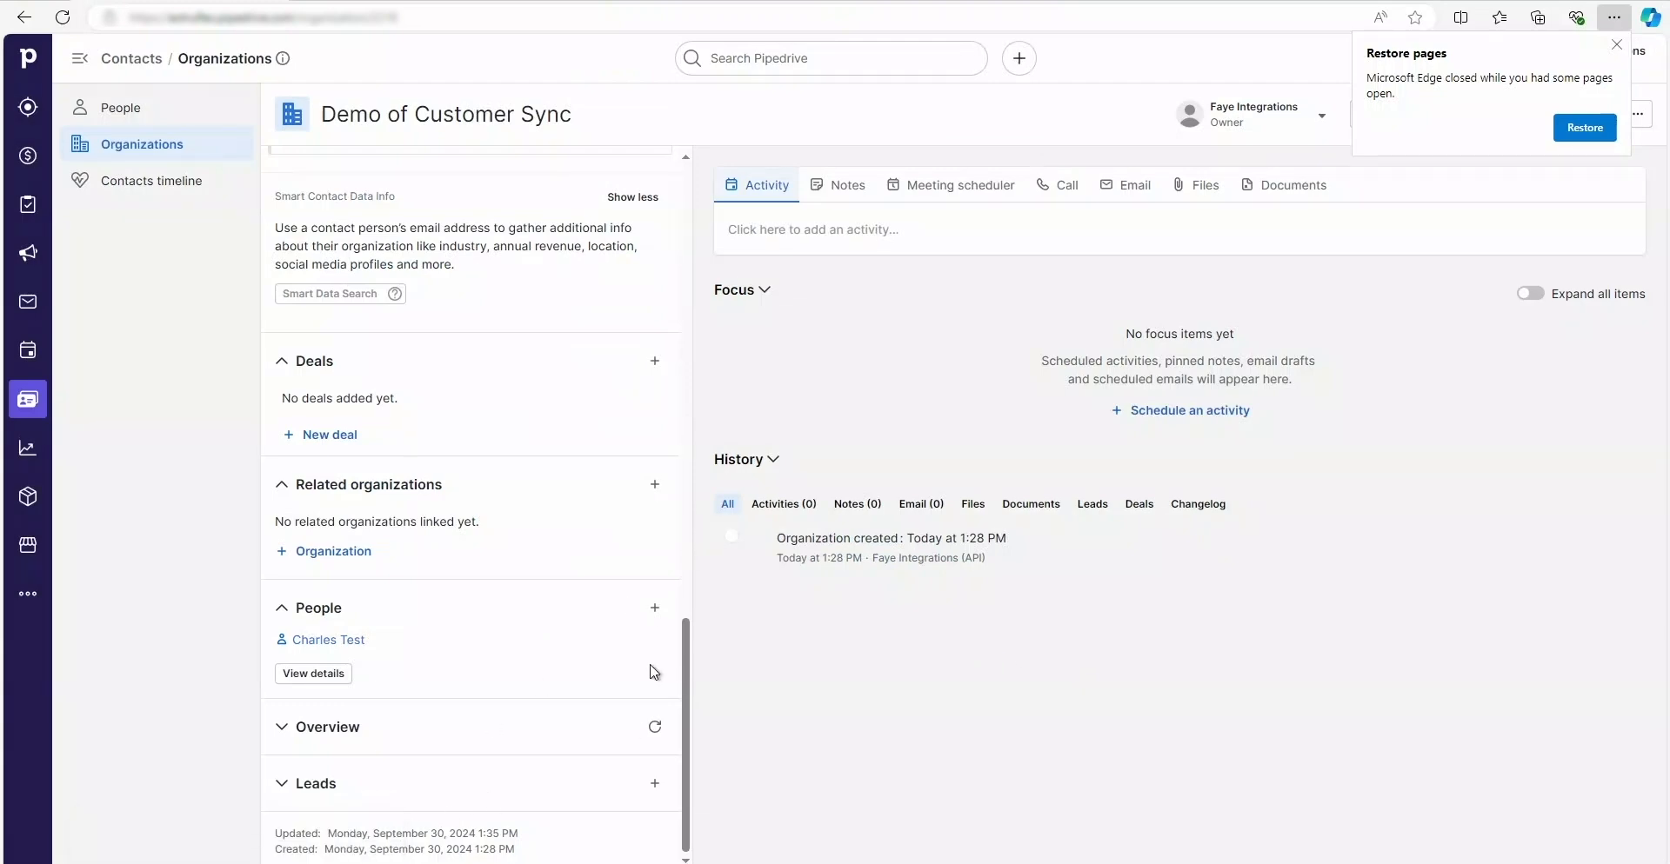
scroll(646, 636, "up", 3)
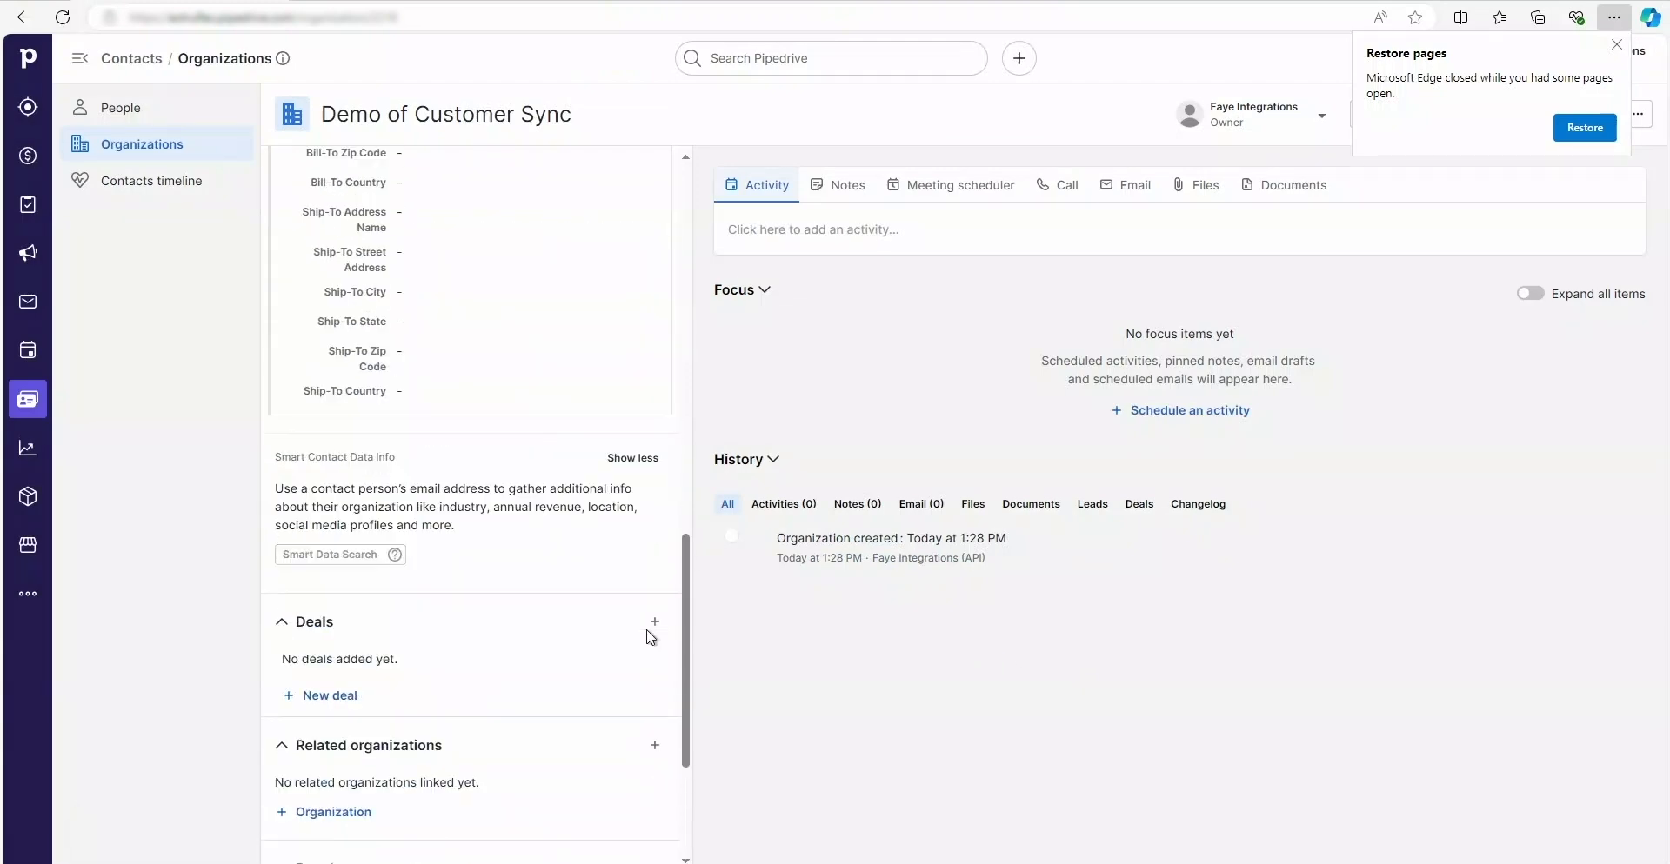
scroll(646, 636, "down", 3)
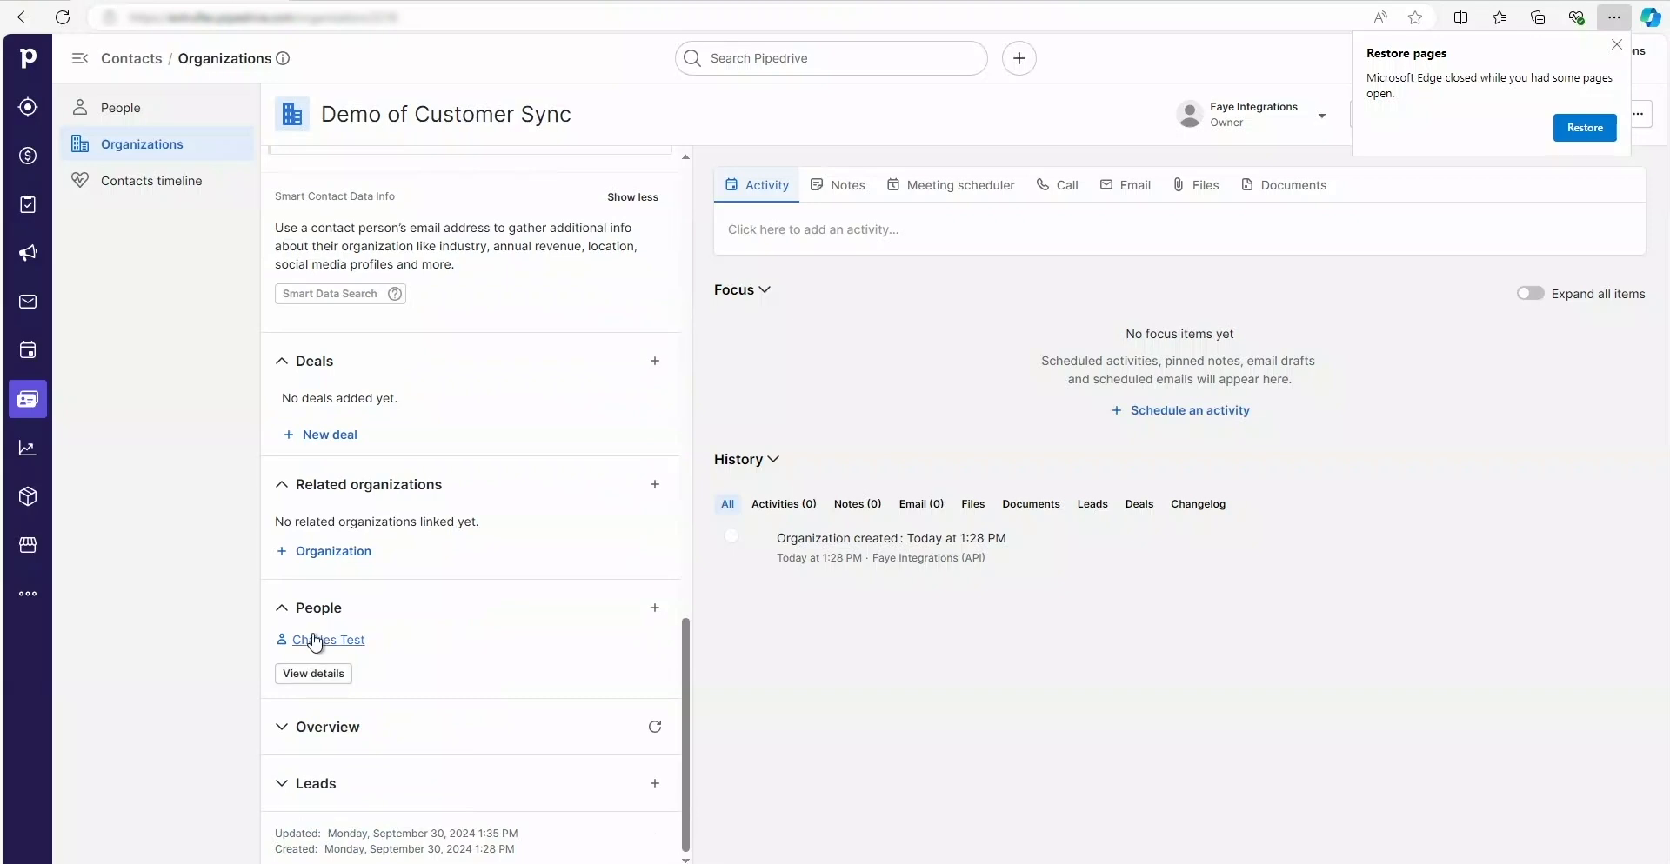
mouse_move(323, 640)
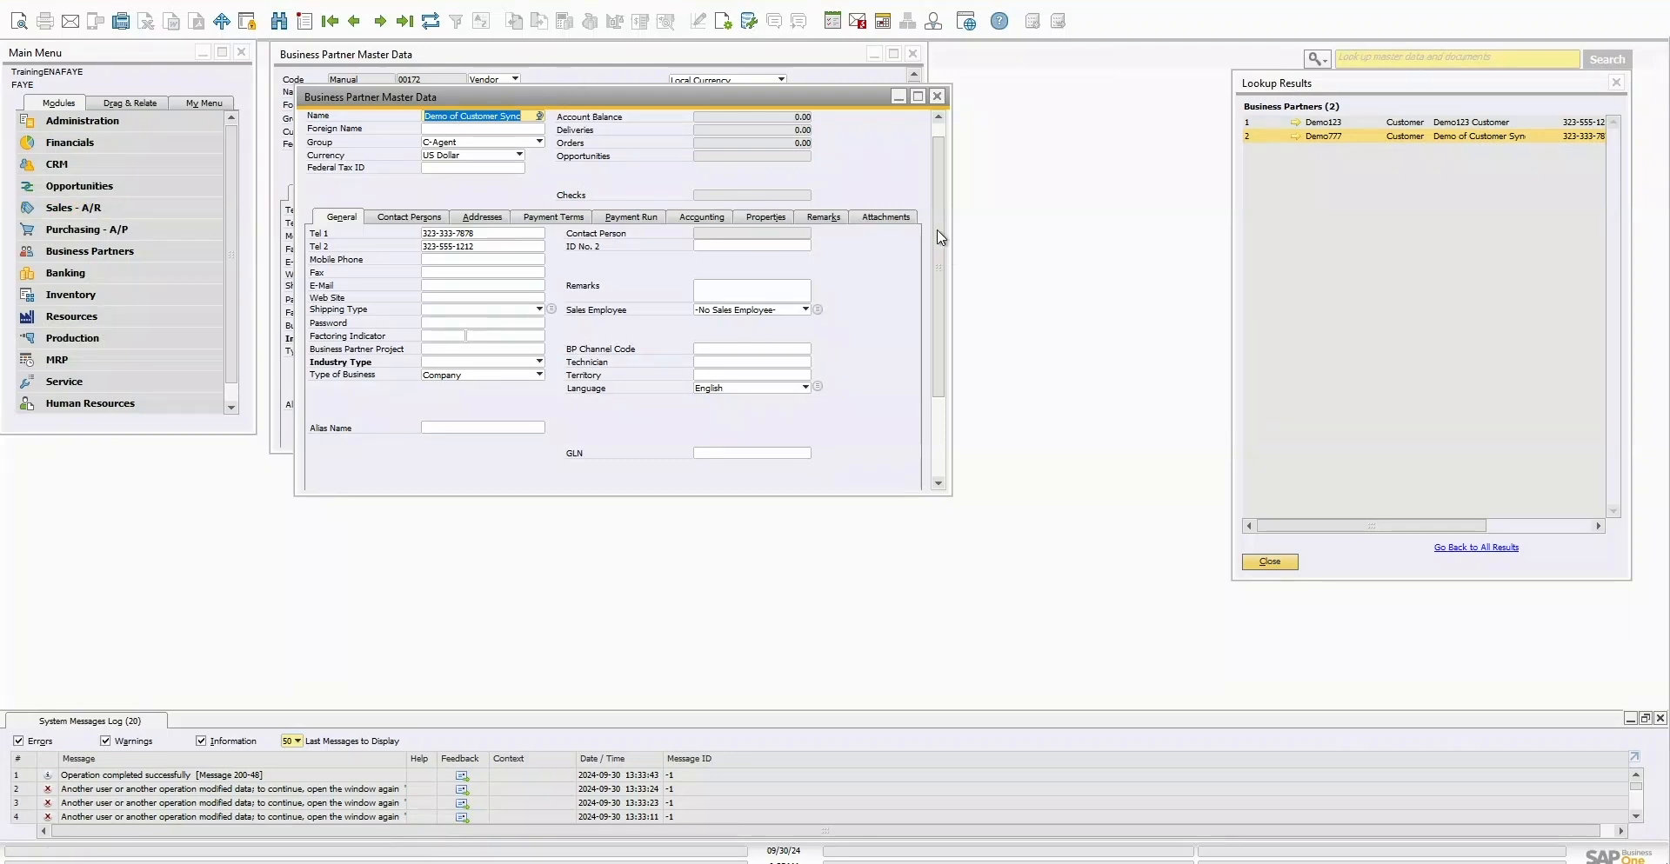
Step: Confirm and close the Business Partner master data form with OK
left_click_drag(936, 184, 933, 160)
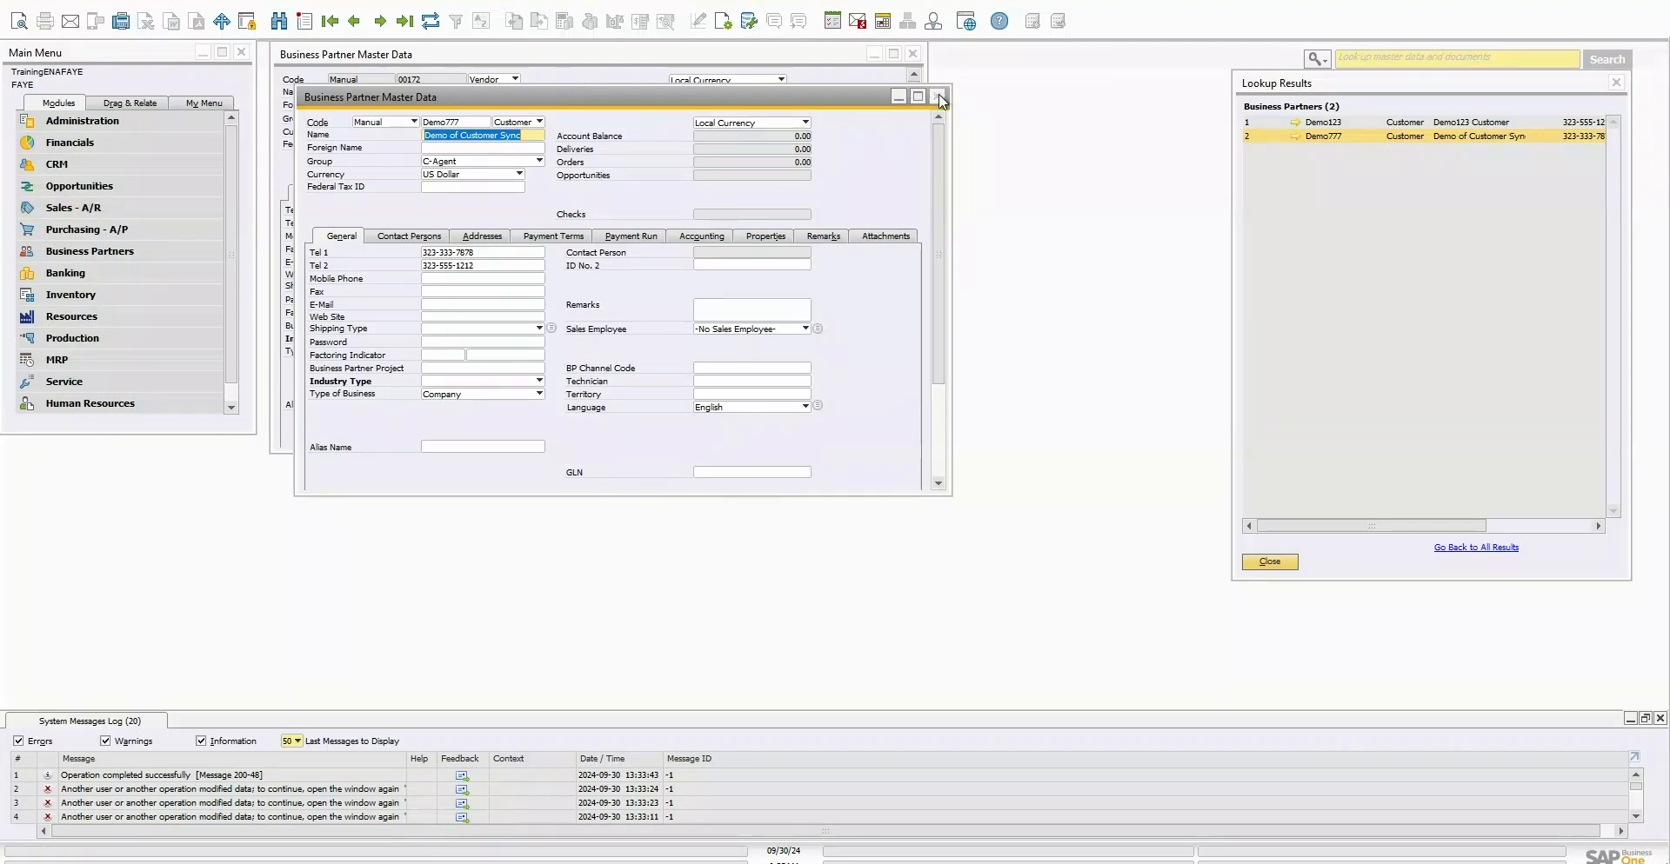
left_click_drag(939, 357, 935, 489)
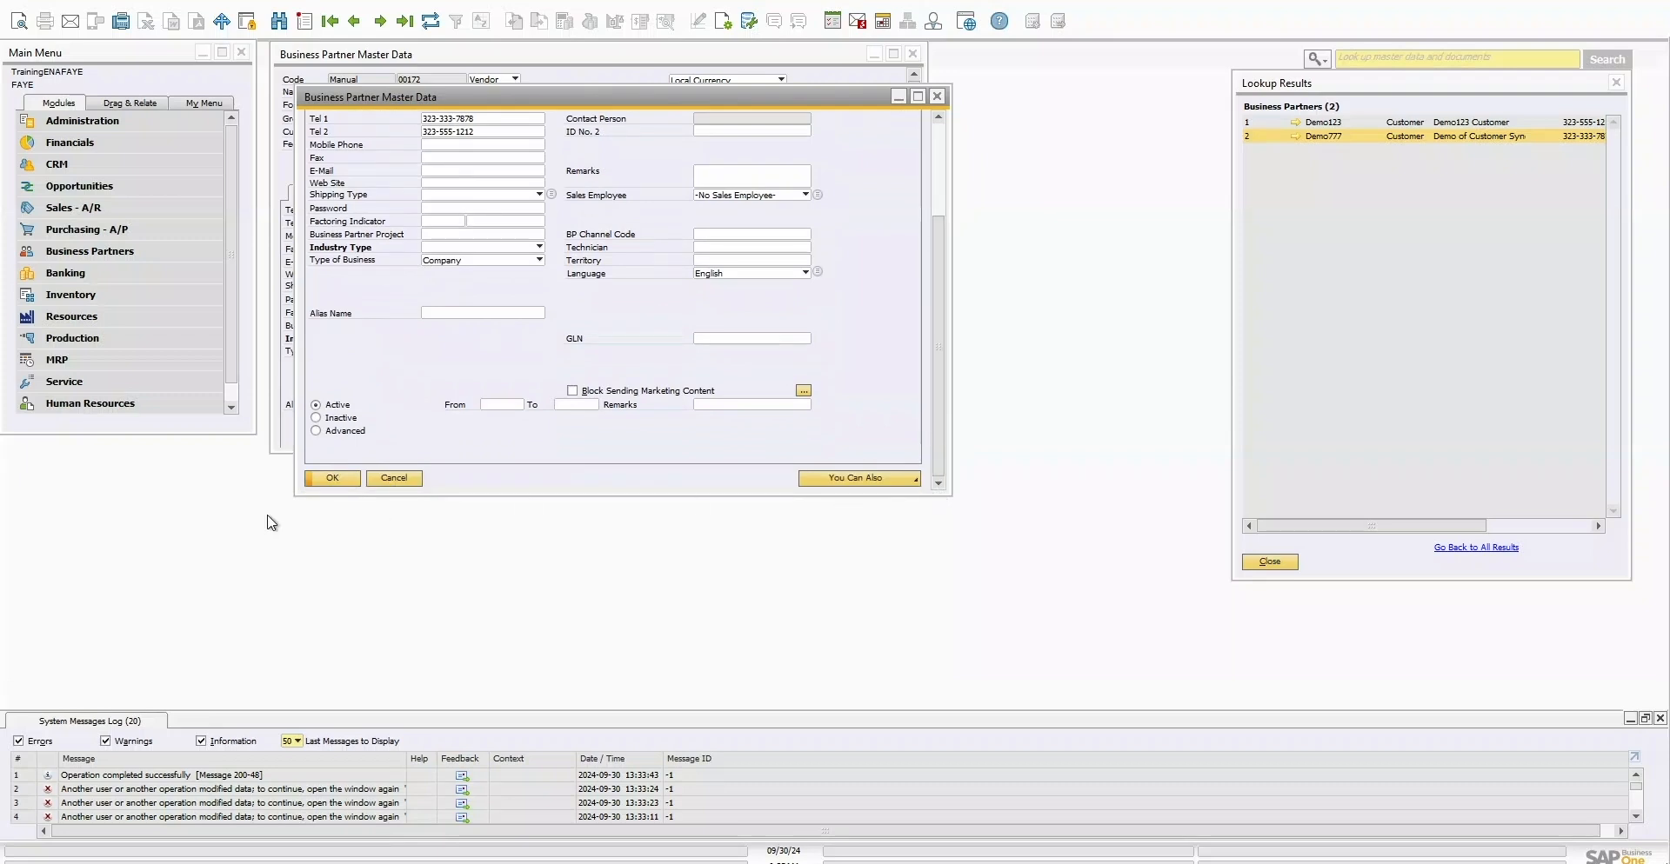
left_click(340, 478)
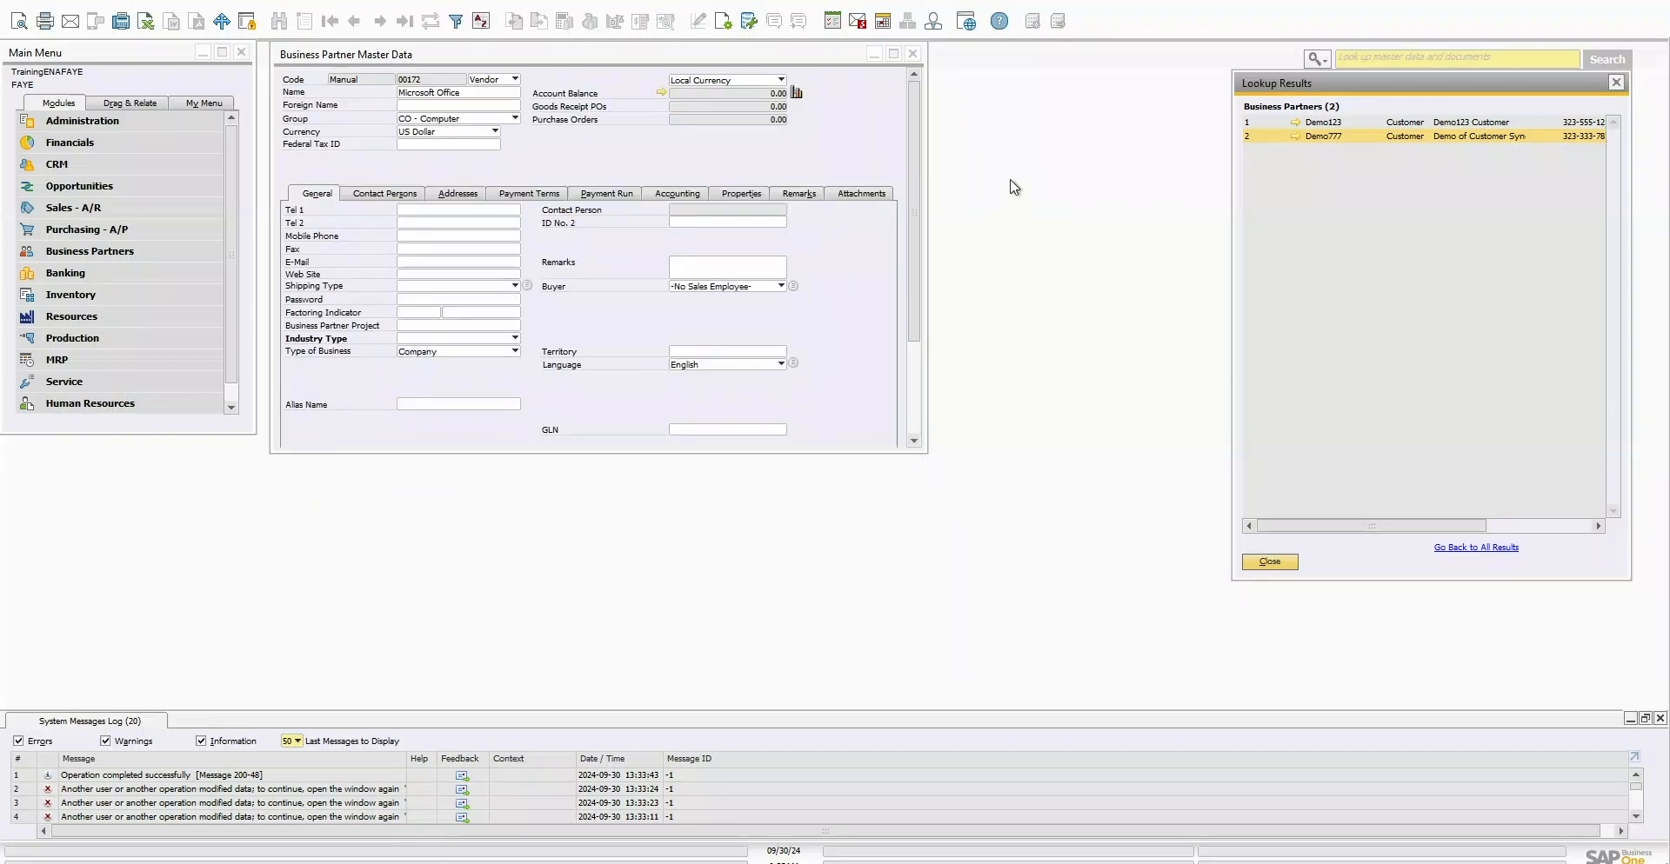
Step: Reopen Demo of Customer Sync, view its Contact Persons tab, then return to Pipedrive
double_click(1324, 136)
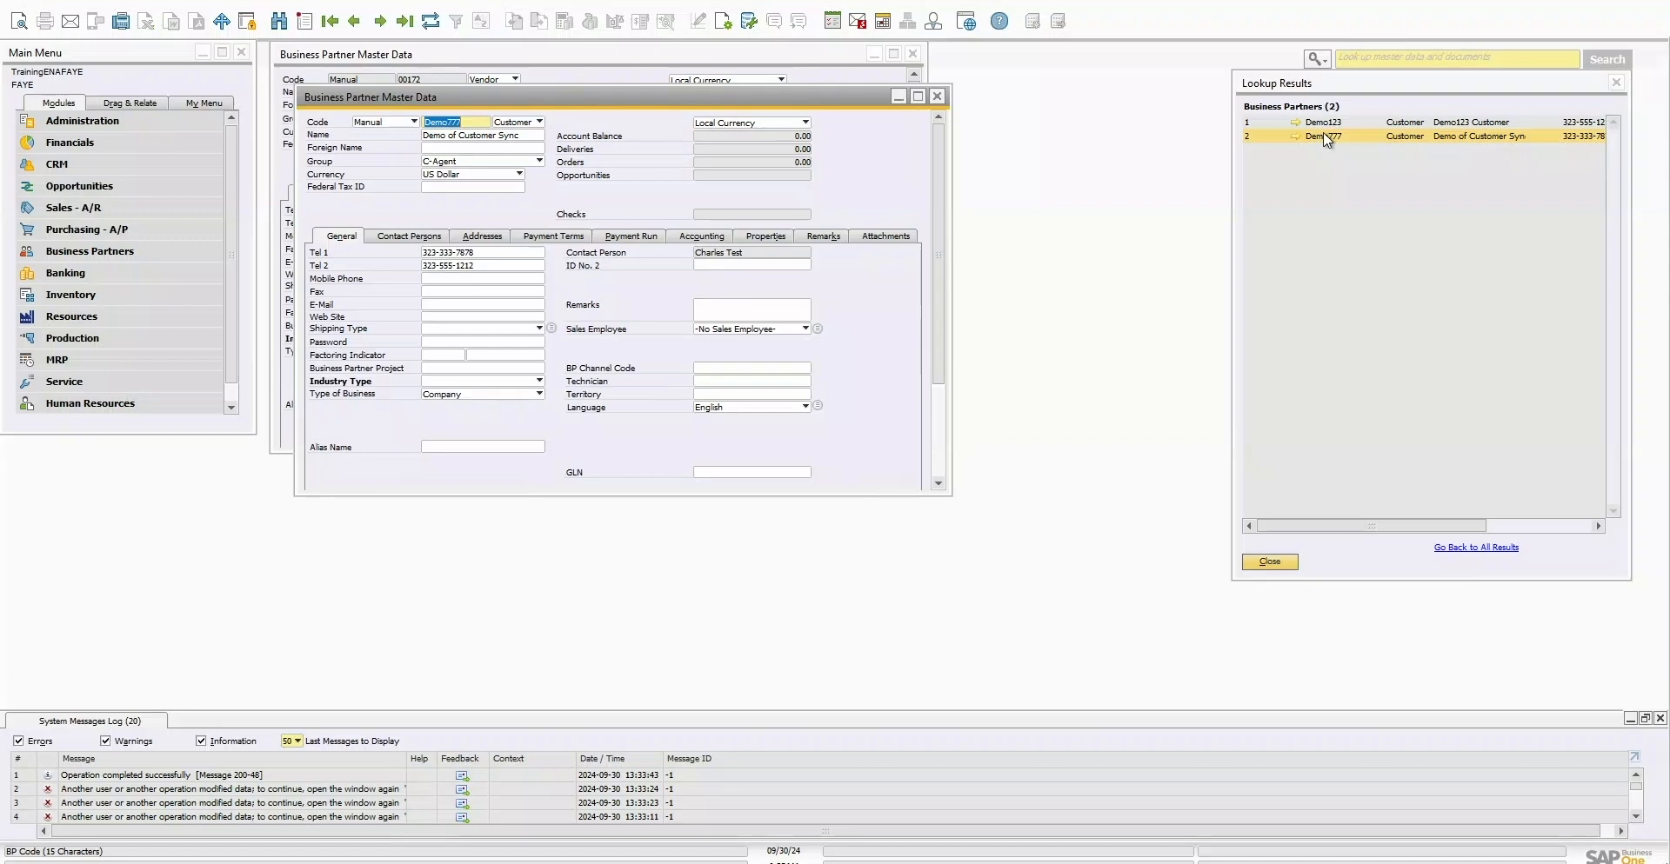
left_click(409, 236)
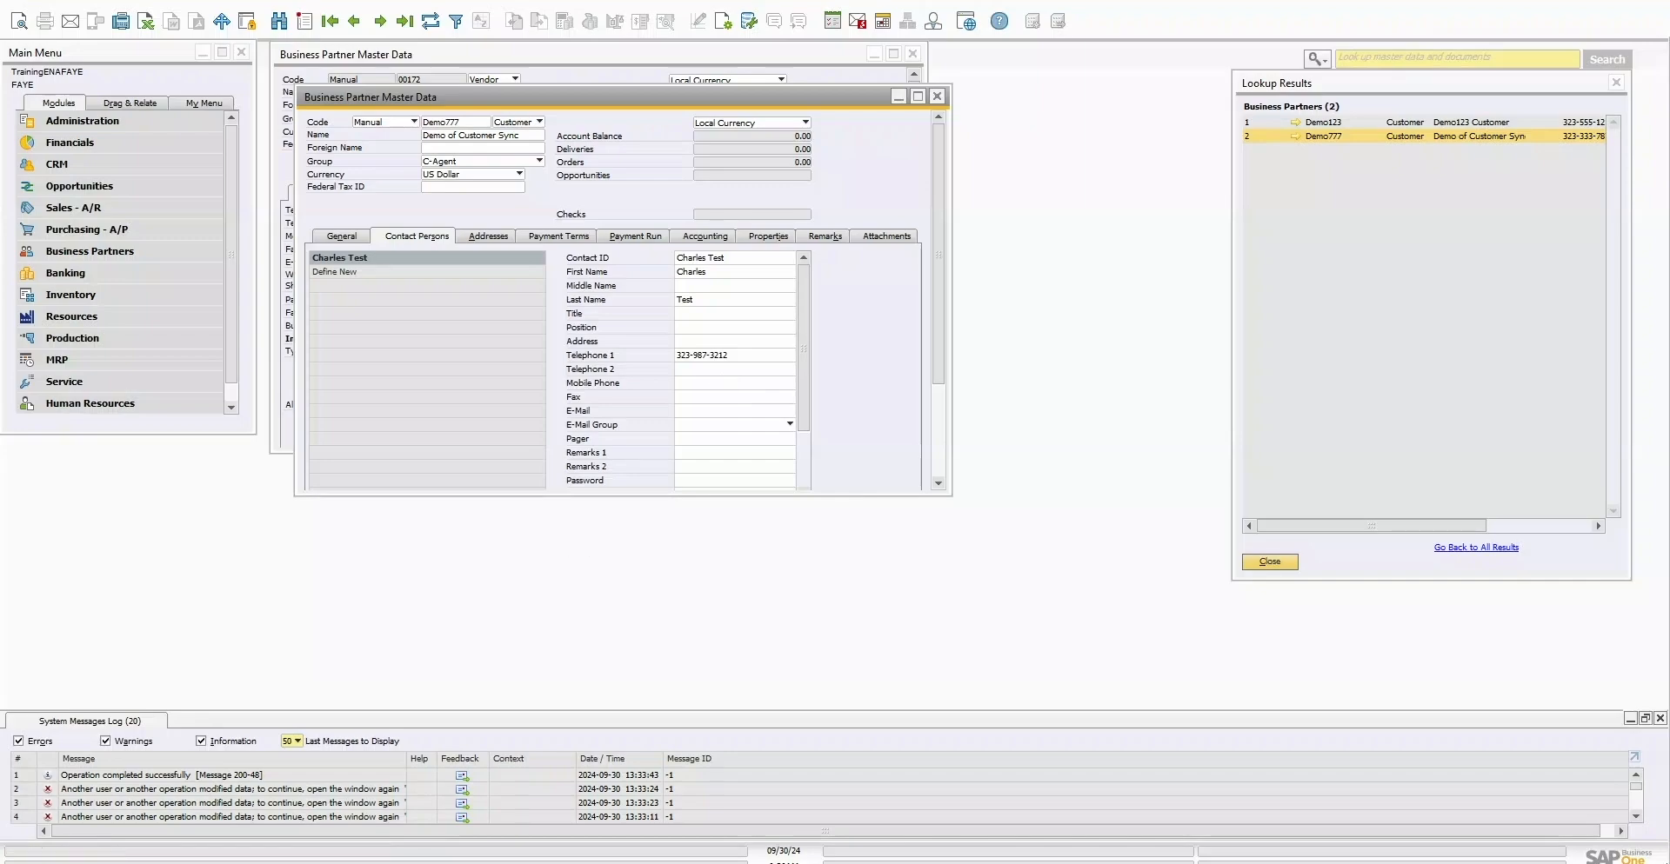
mouse_move(407, 861)
left_click(407, 814)
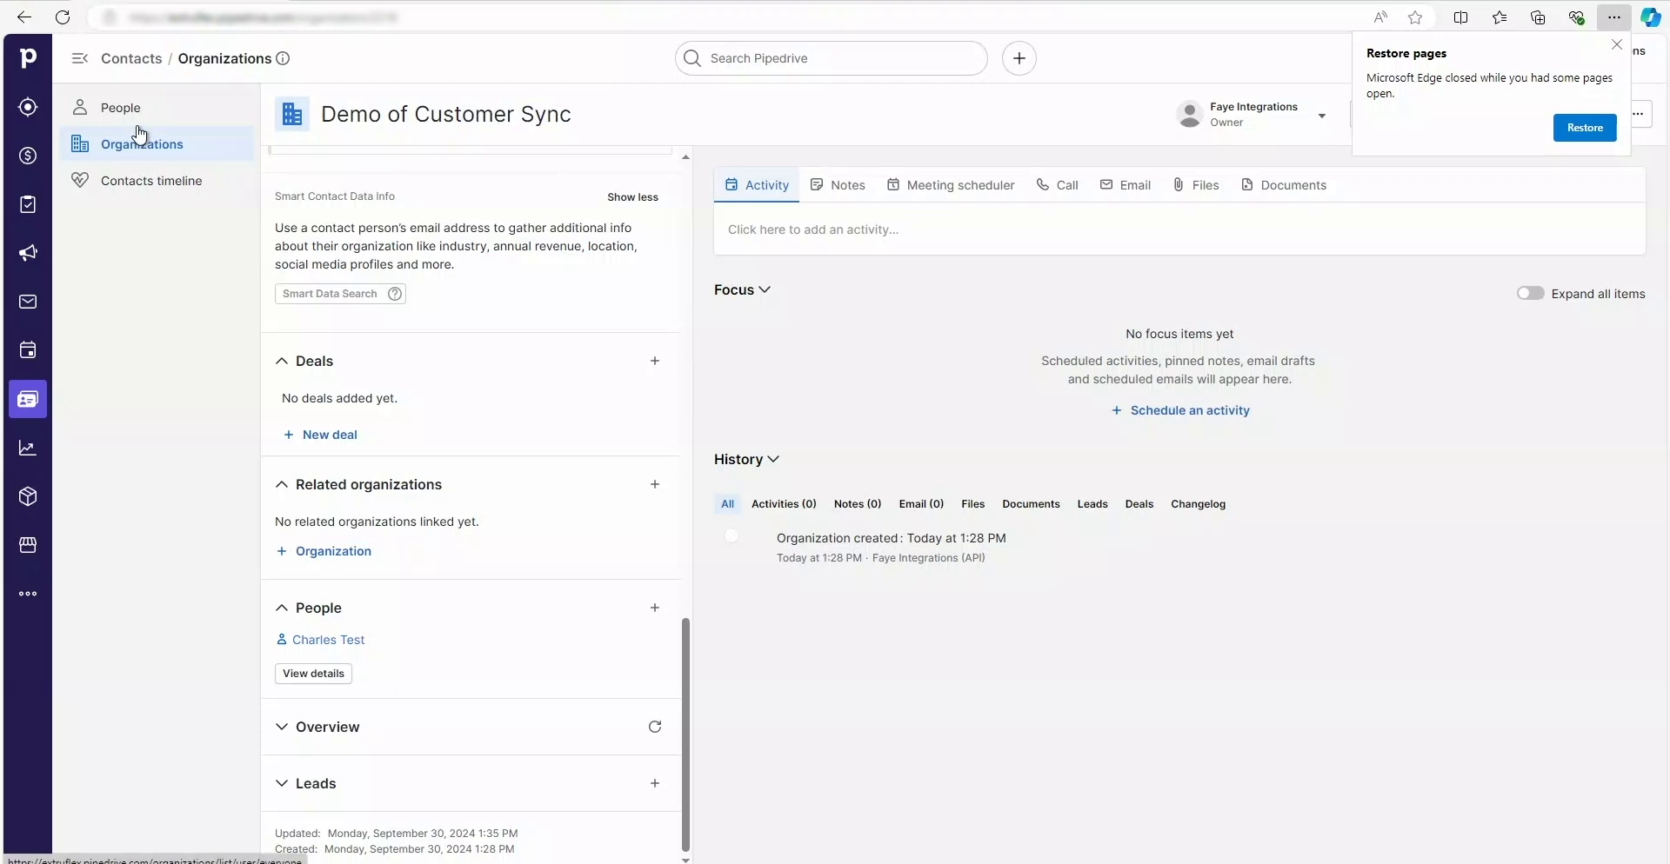
Step: Open Acme Industrial Supply Co. and view the line items of two synced invoices
left_click(360, 2)
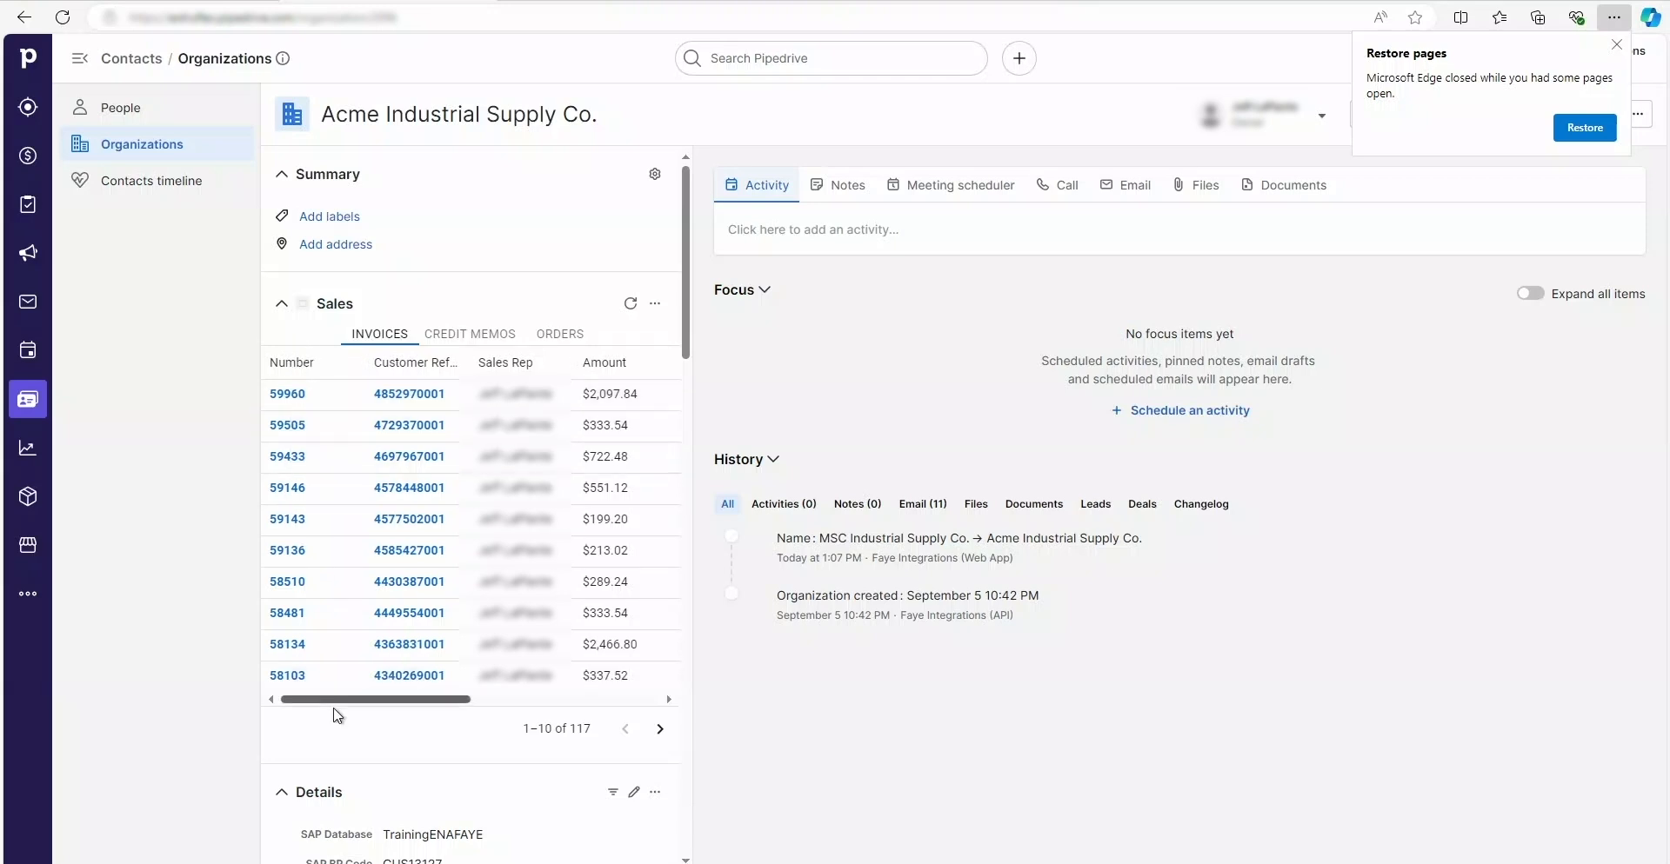
left_click(286, 395)
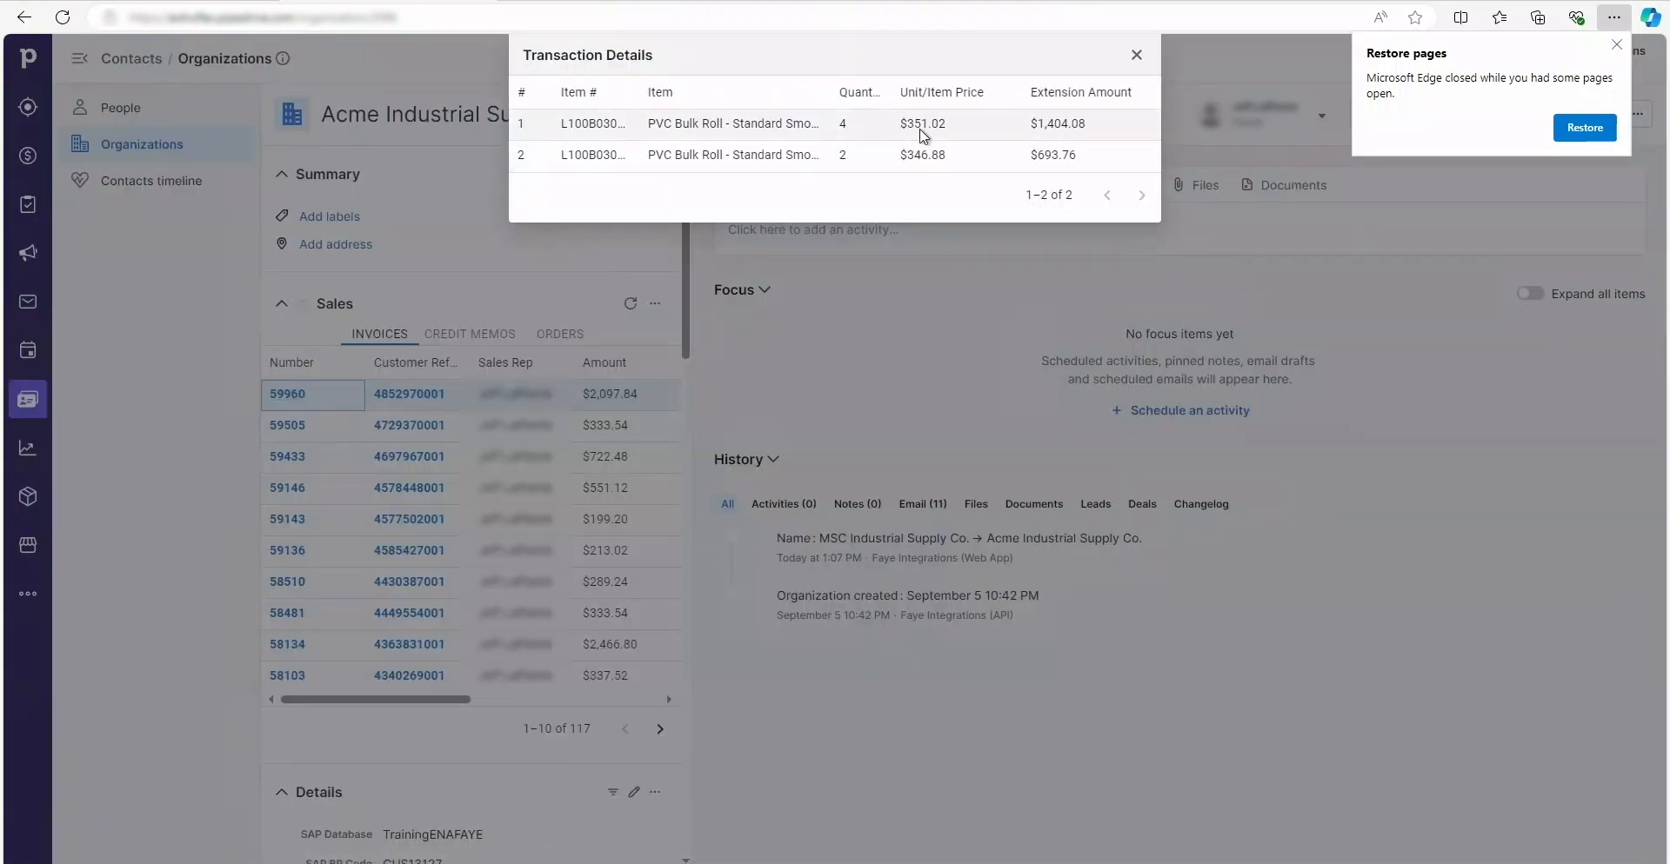
left_click(1137, 55)
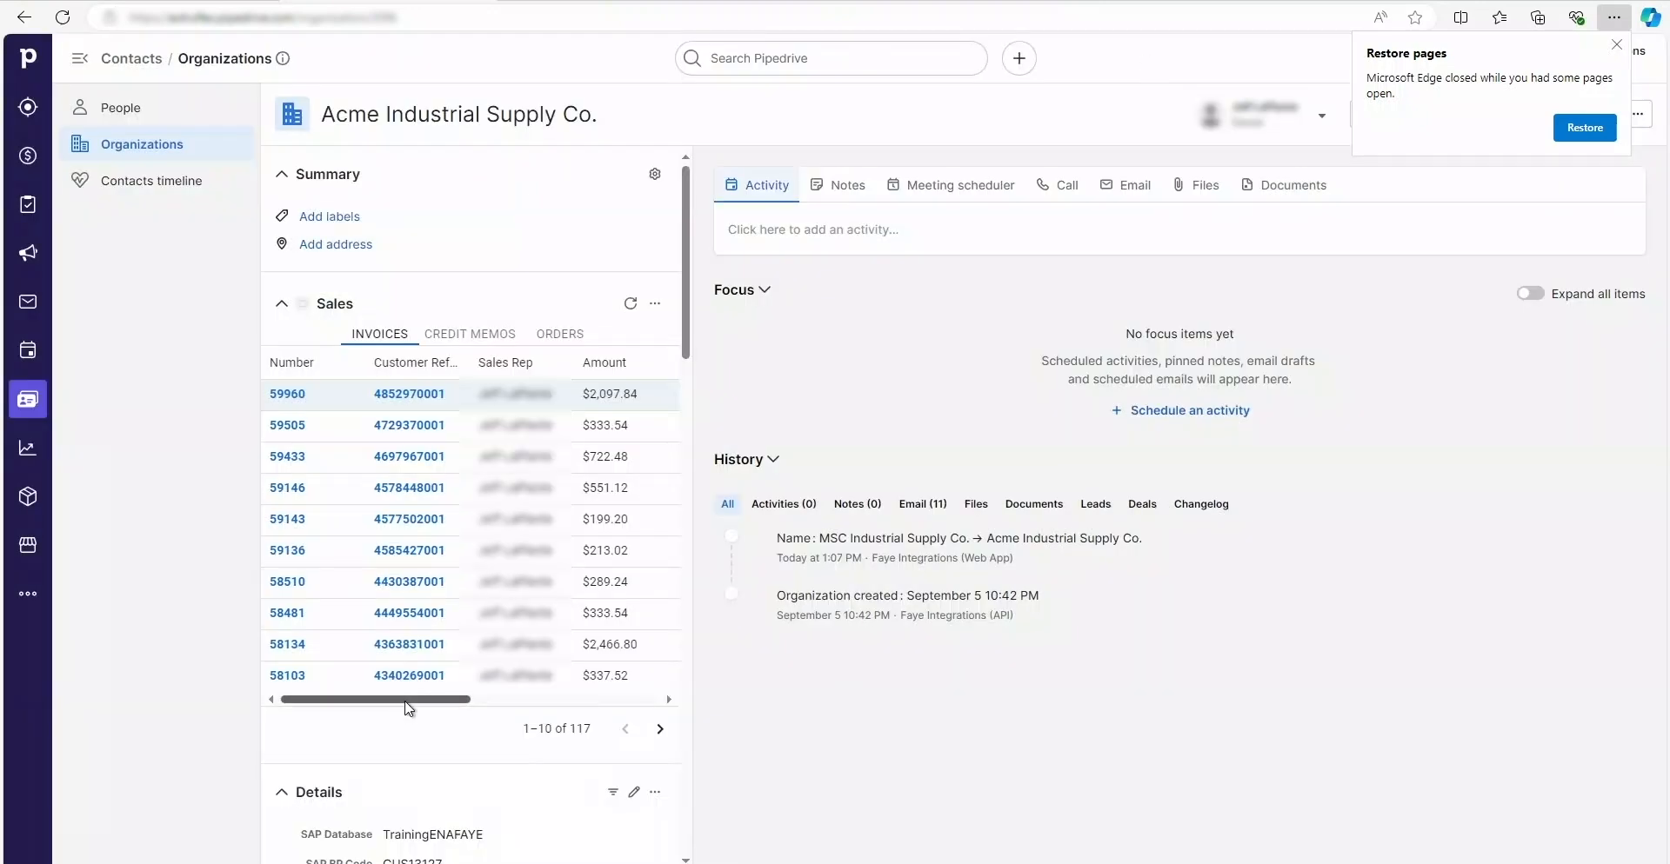
scroll(485, 704, "right", 1)
left_click_drag(481, 701, 678, 726)
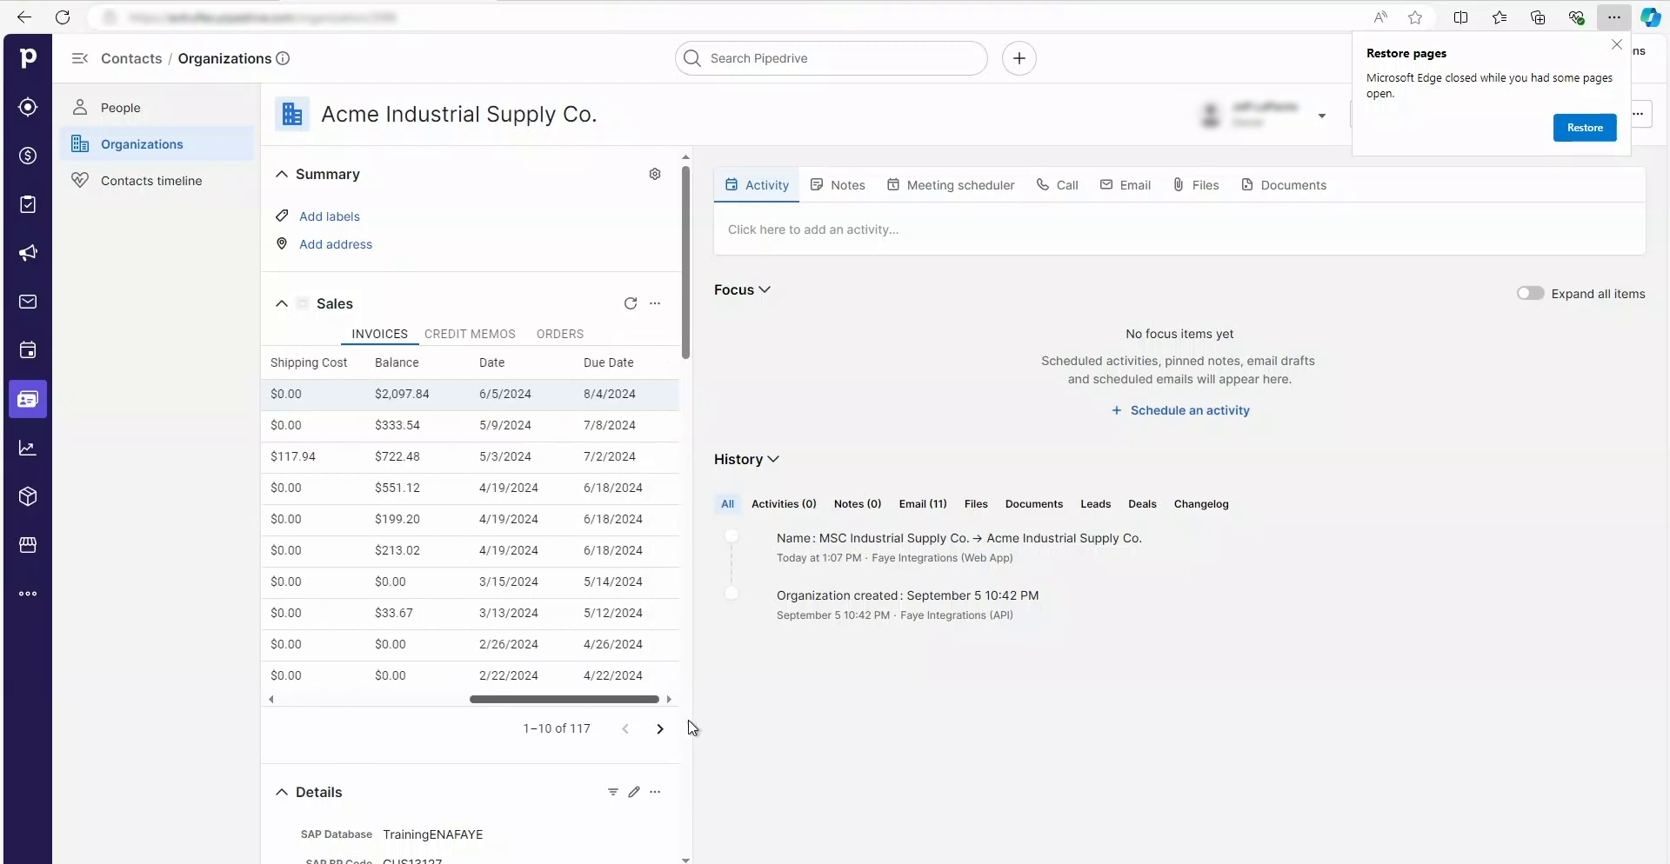
left_click_drag(379, 717, 272, 659)
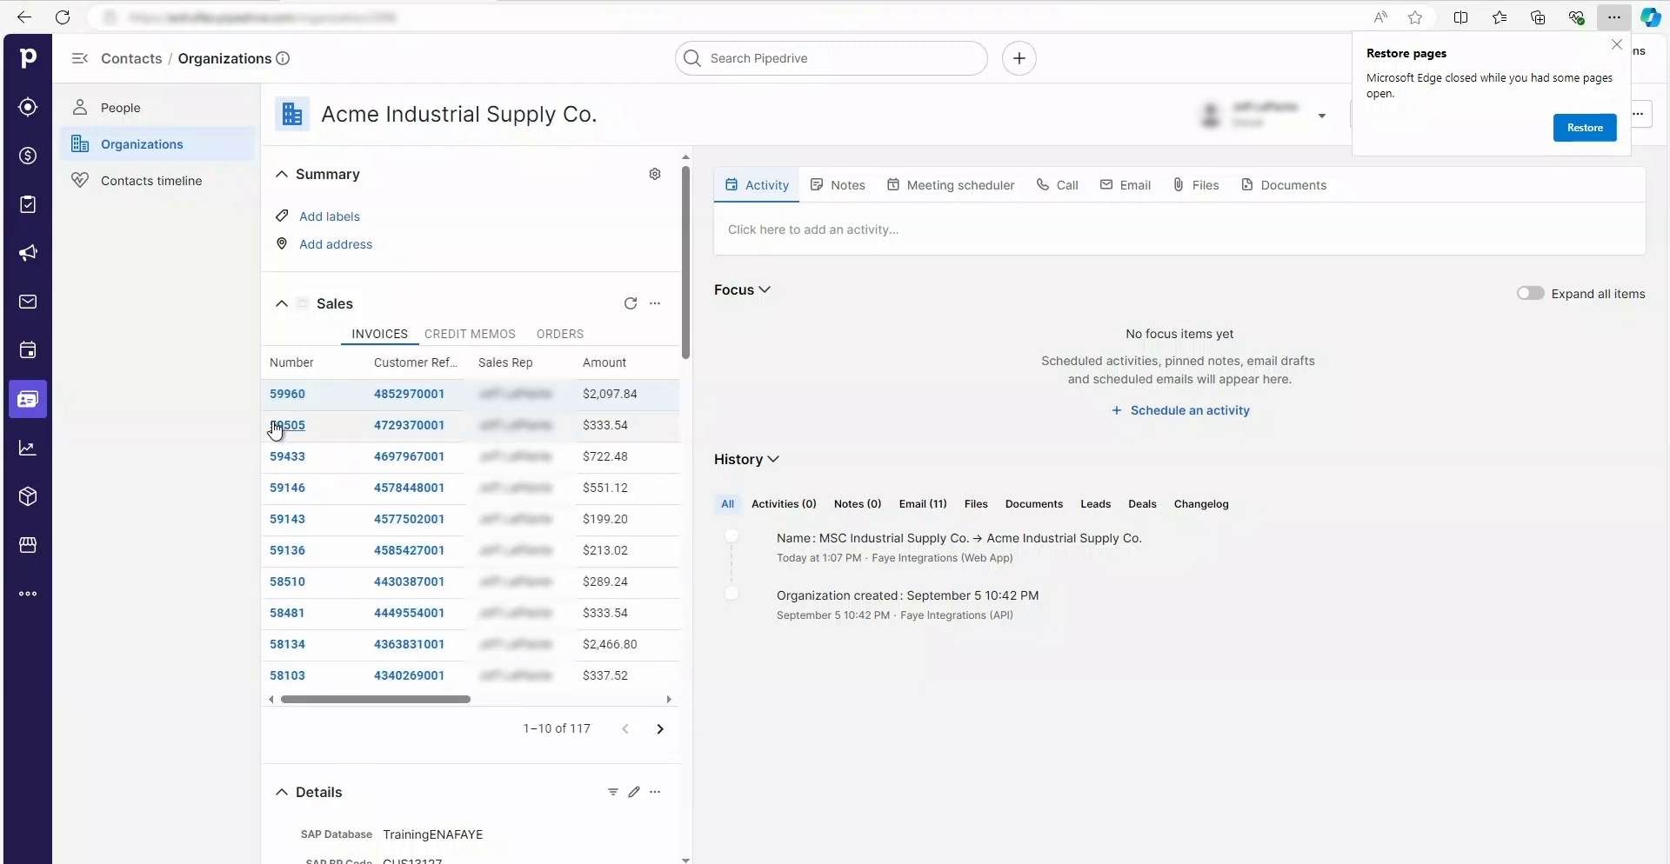
left_click(273, 424)
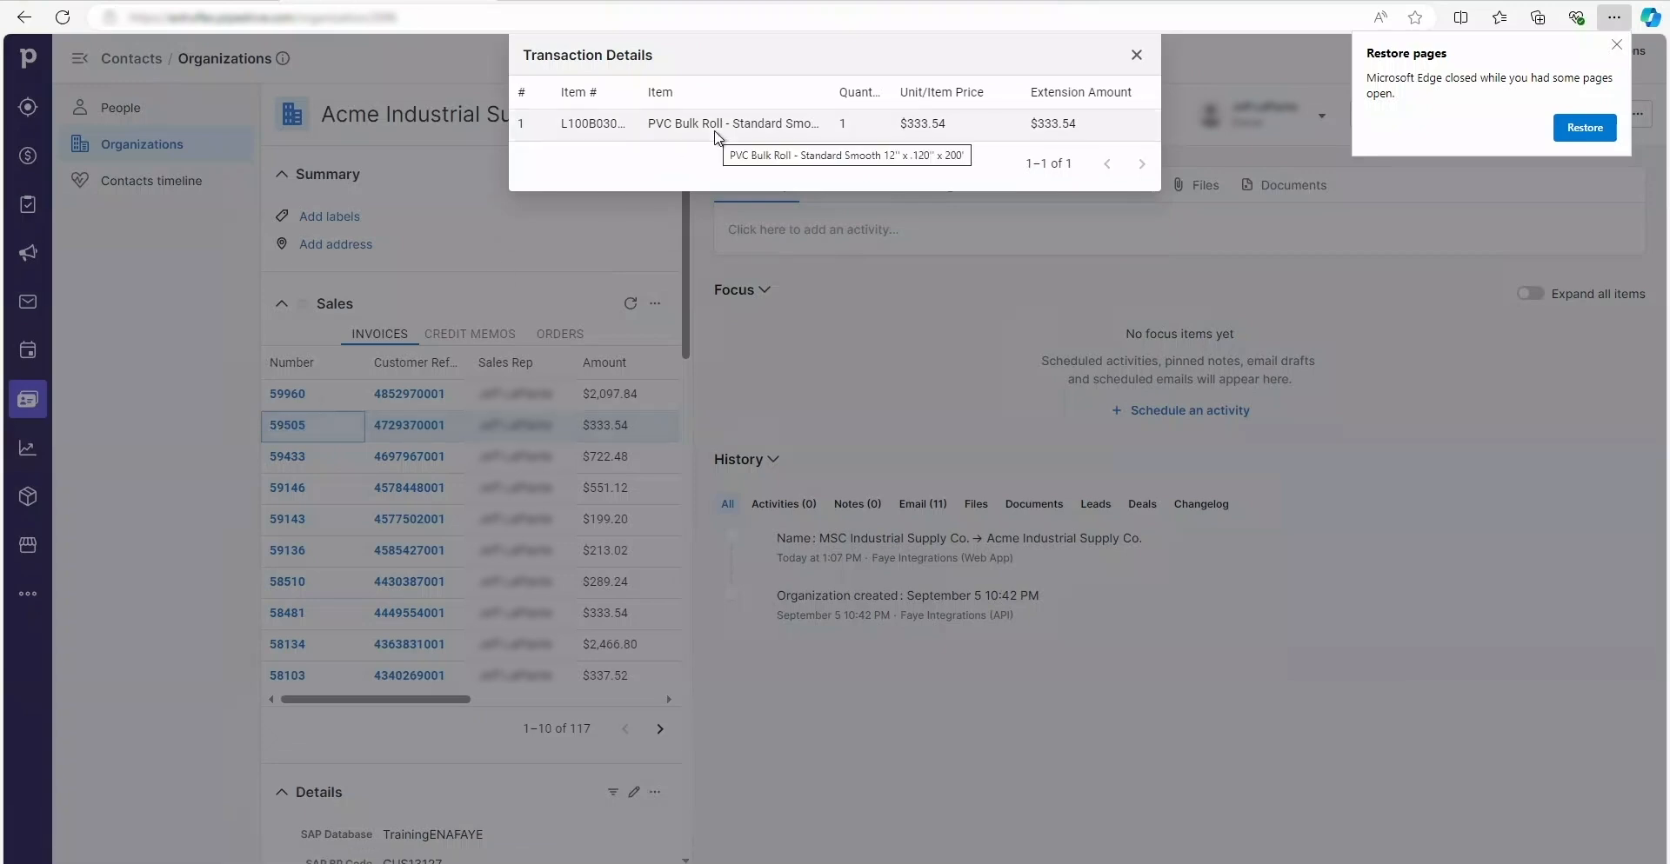
left_click(1136, 56)
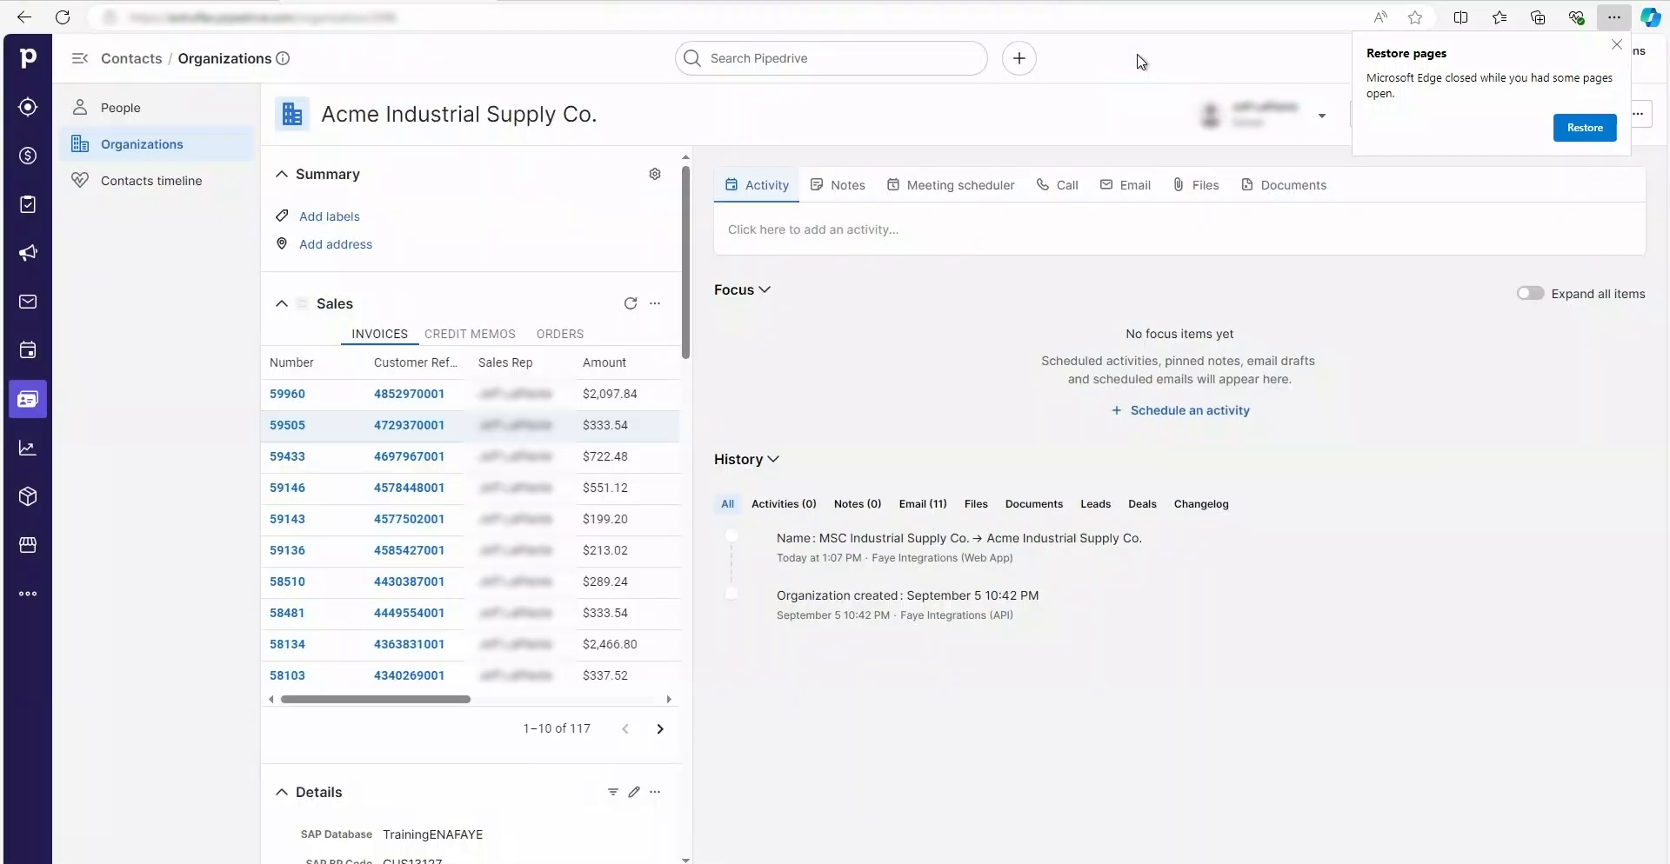
Step: Review Acme's credit memos and sales orders, then return to the Organizations list
left_click(447, 344)
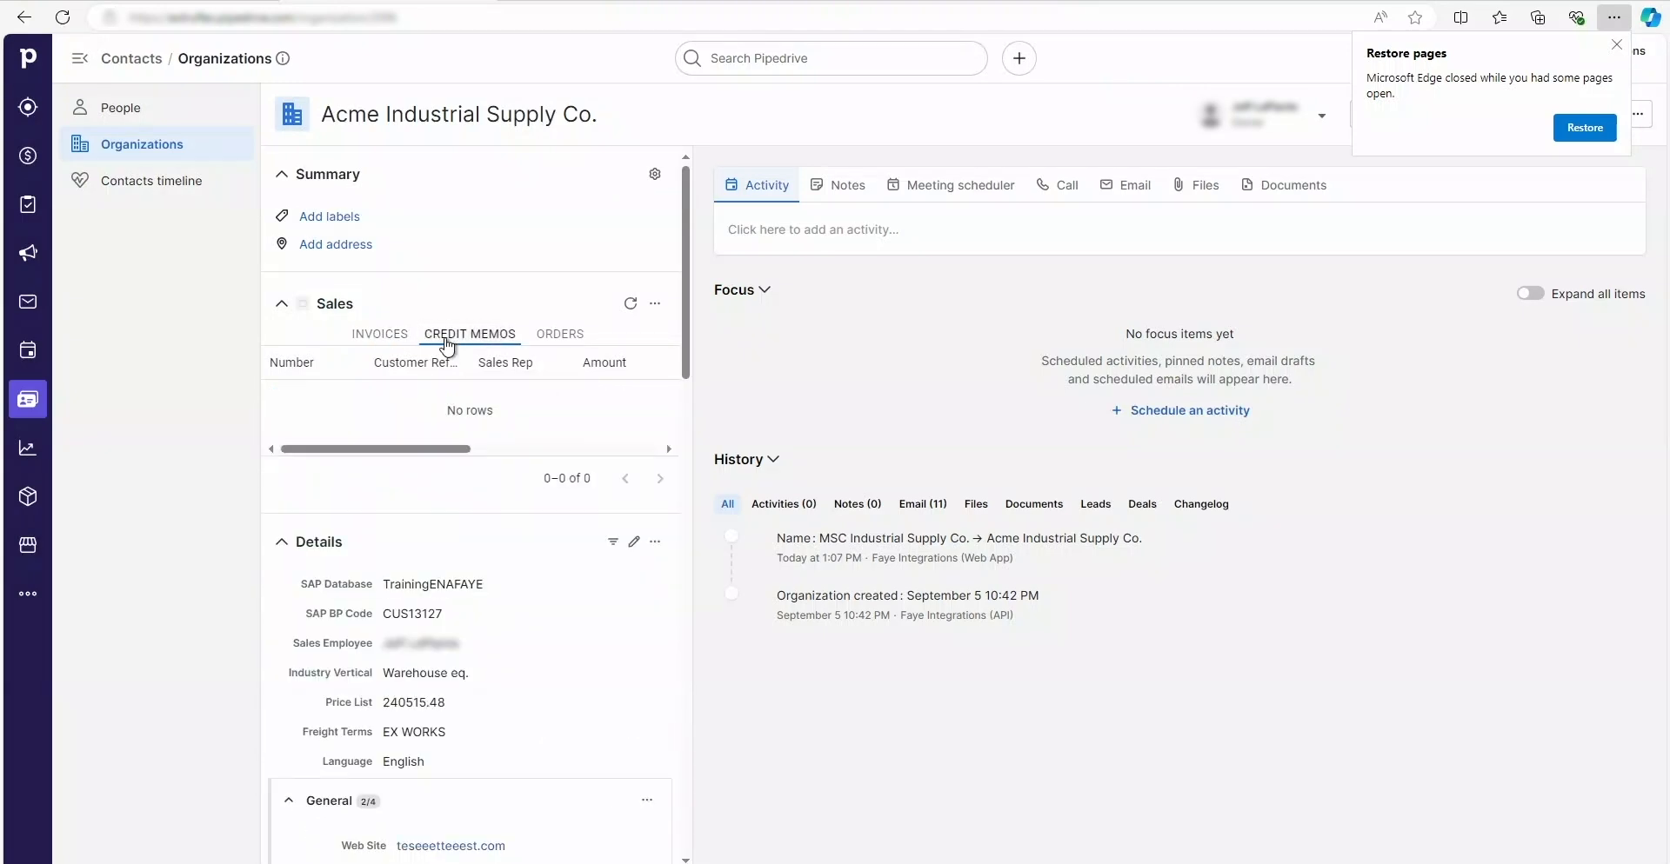
left_click(567, 340)
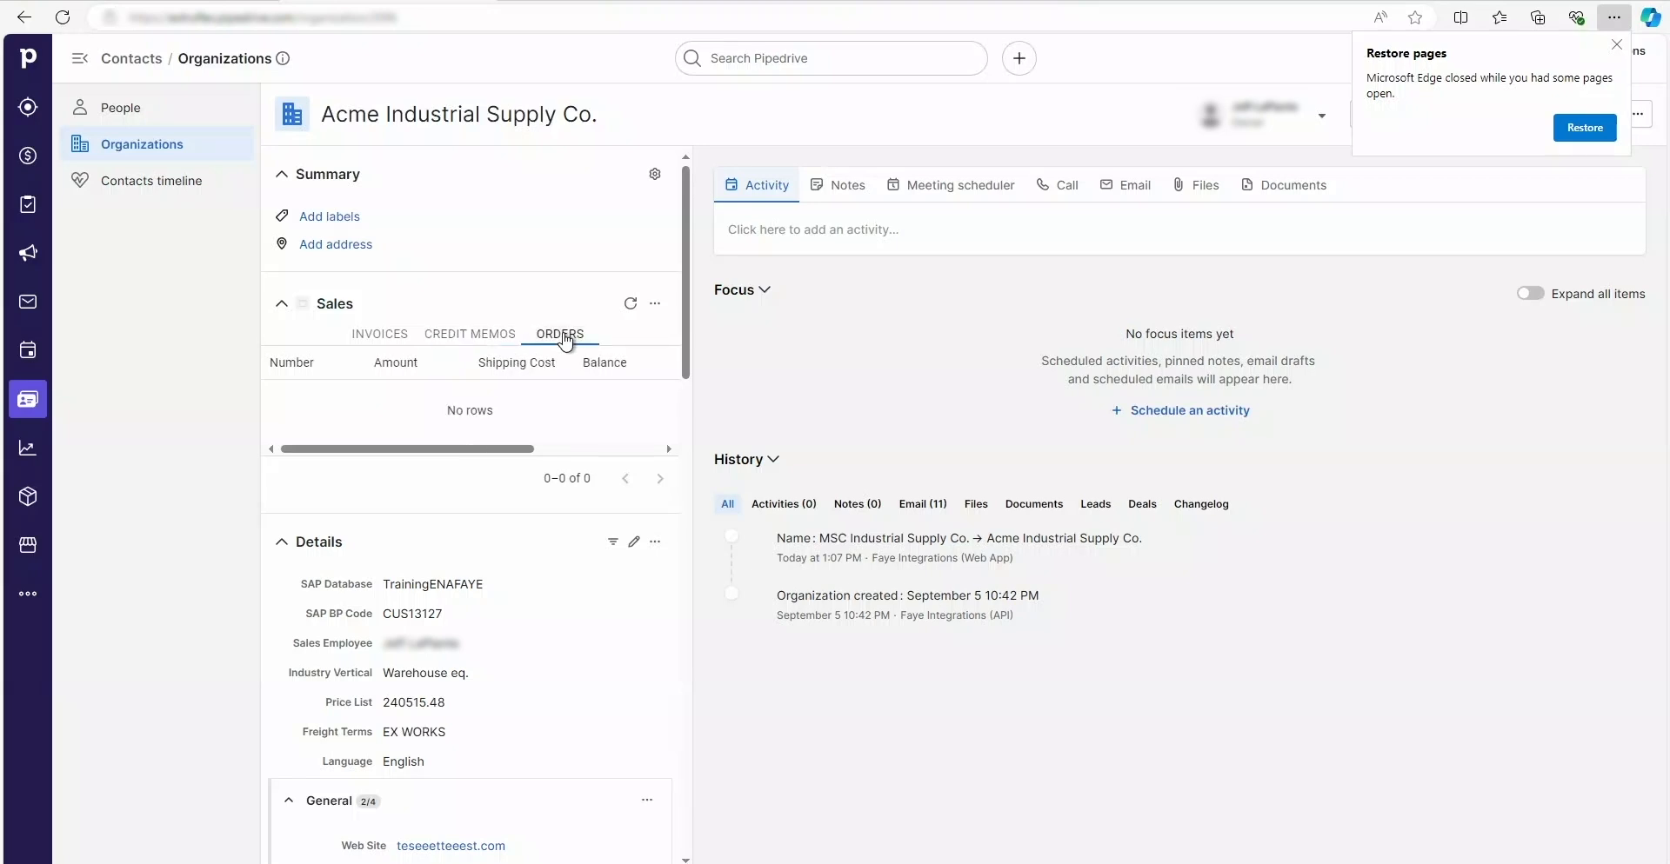
left_click(125, 154)
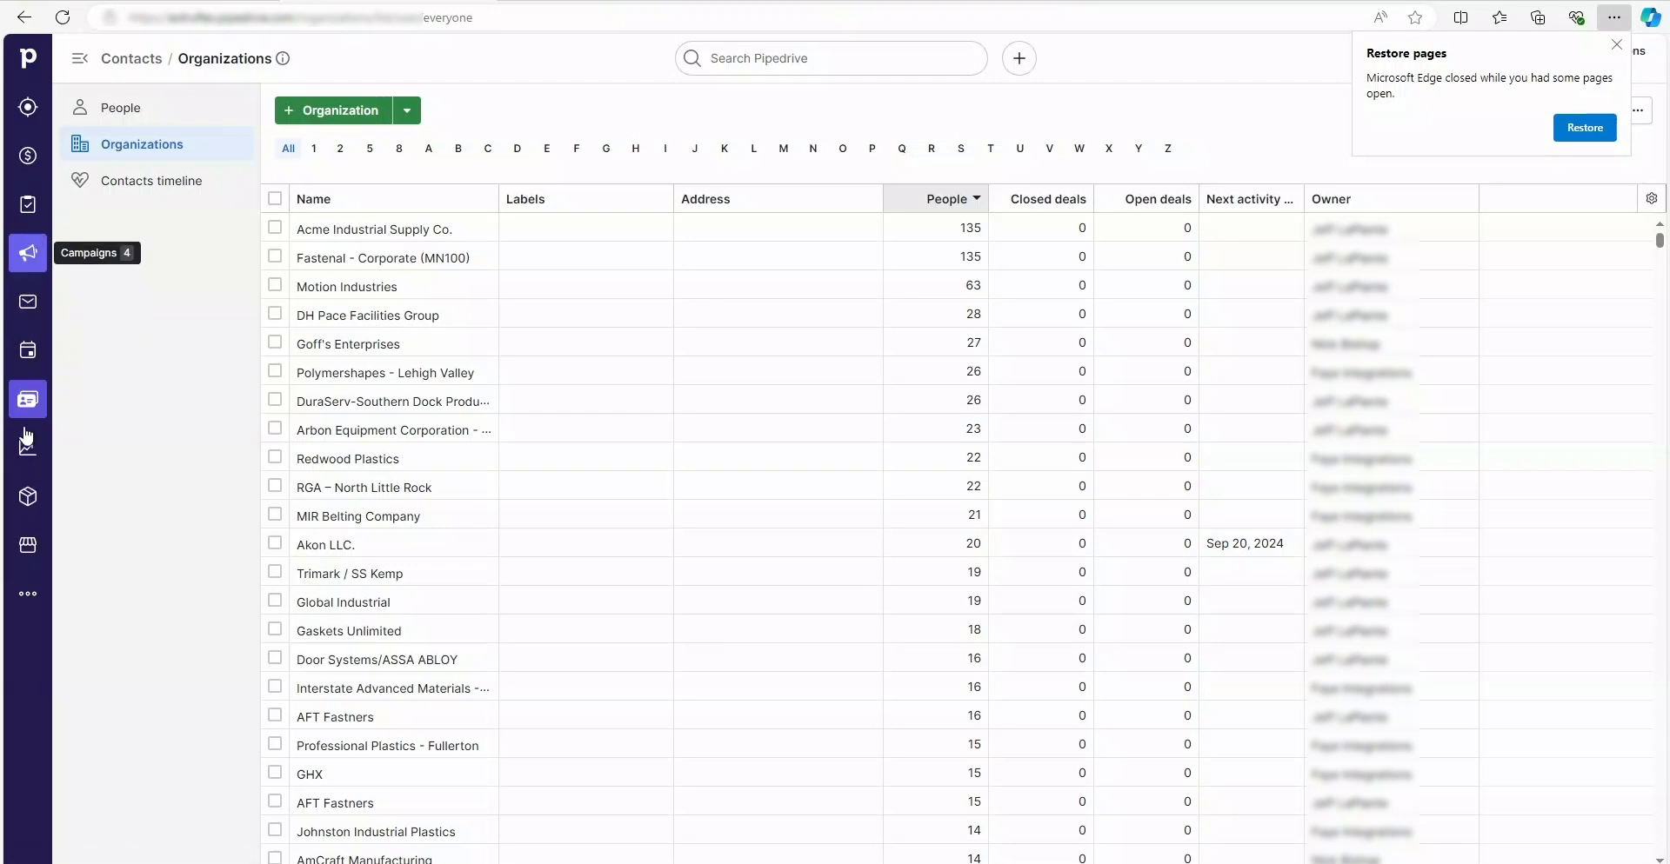
Step: Open the Products list and the QuickMount HD Strip Door Kit - 5' W x 9' H (50% overlap) product
left_click(29, 498)
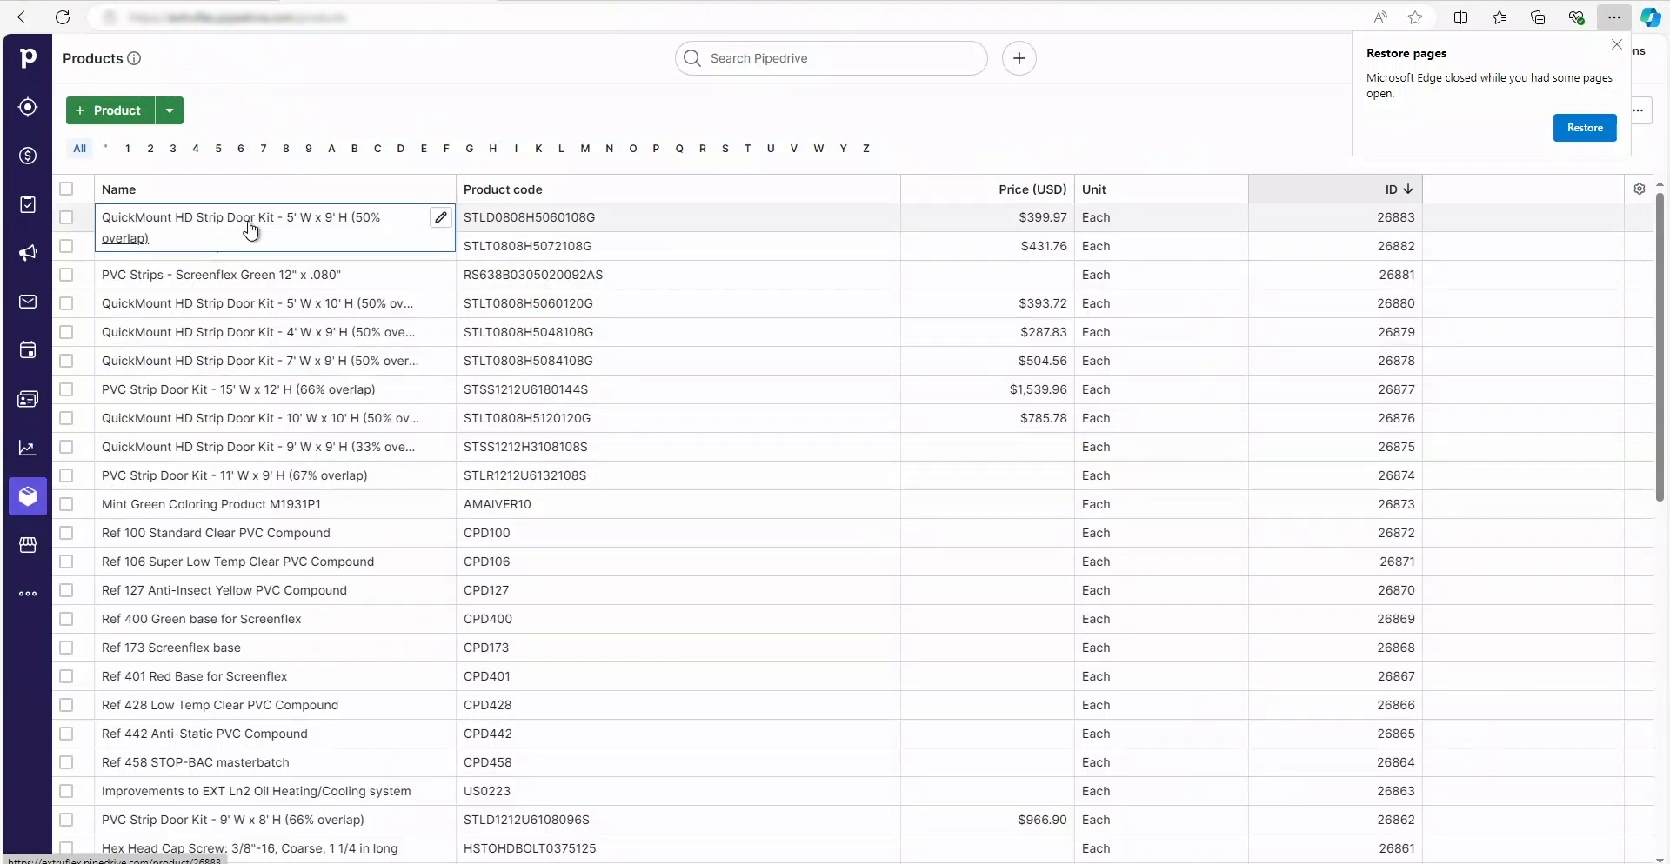
left_click(250, 229)
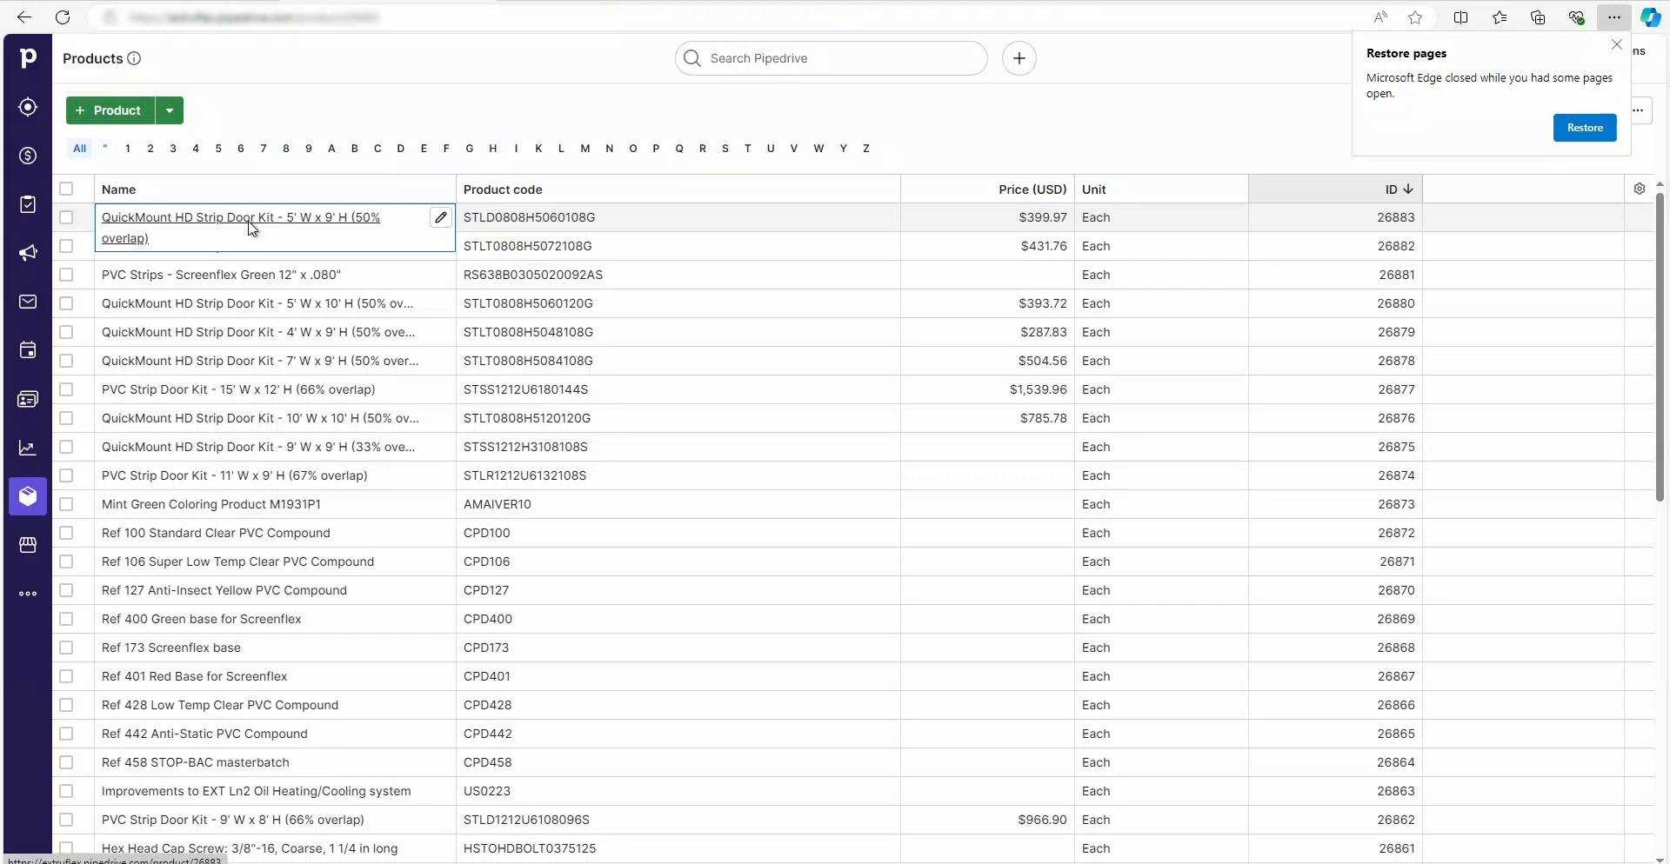